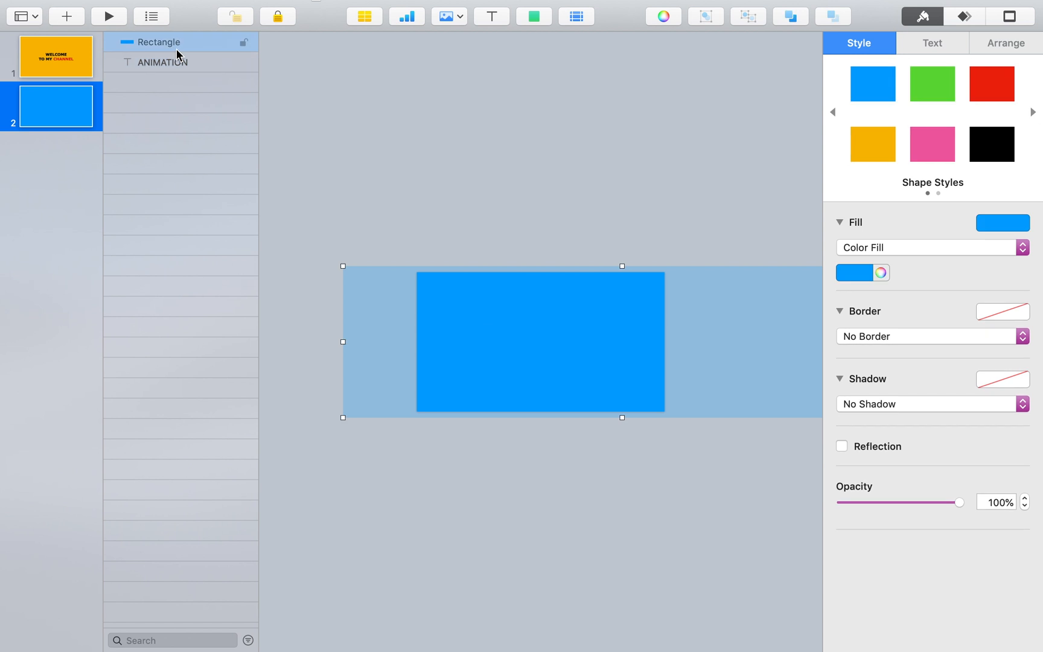
Put the blue rectangle behind the ANIMATION text, and cover the word with an inserted square filled yellow-orange and stretched wide
left_click(577, 227)
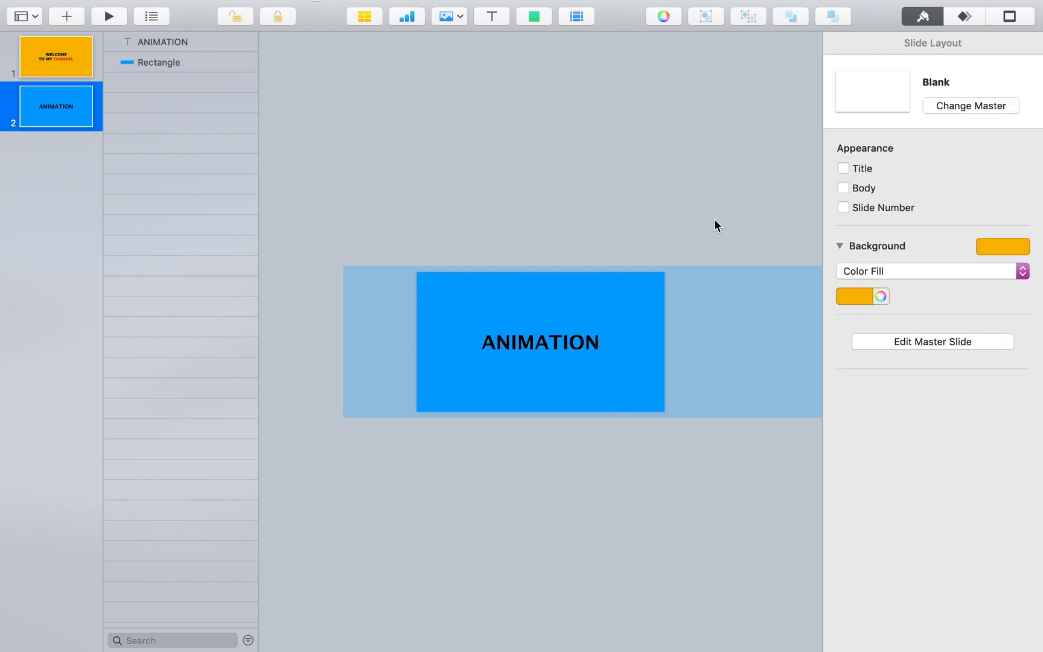
left_click(533, 17)
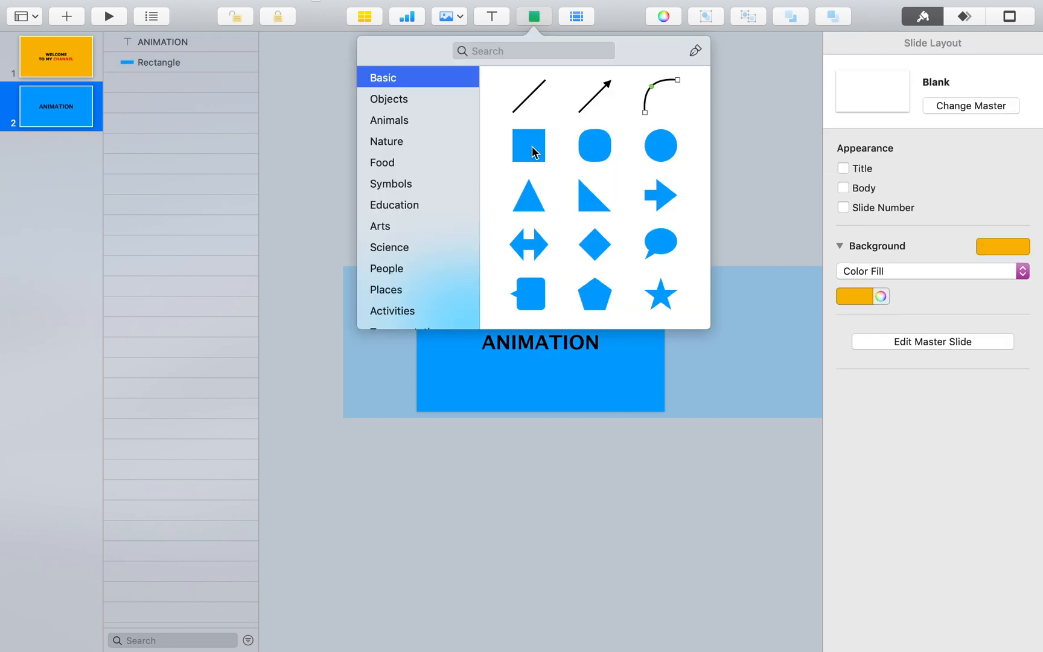
left_click(532, 154)
left_click(887, 138)
left_click_drag(543, 350, 571, 350)
Subtract the yellow-orange rectangle from the large blue rectangle to cut a window around ANIMATION, and nudge the resulting shape slightly right
left_click(691, 317, "shift")
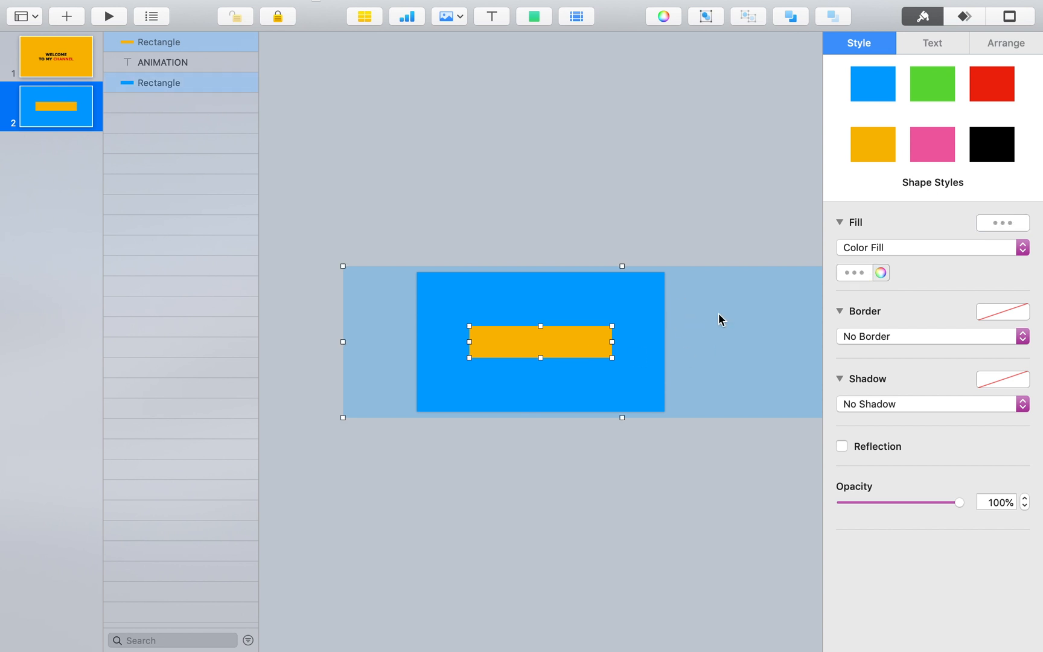
left_click(1003, 42)
left_click(959, 450)
left_click(752, 477)
mouse_move(694, 387)
left_mouse_down()
mouse_move(758, 386)
mouse_move(689, 387)
mouse_move(699, 389)
left_mouse_up()
Insert another square over the ANIMATION text and fill it with black
left_click(543, 18)
left_click(537, 148)
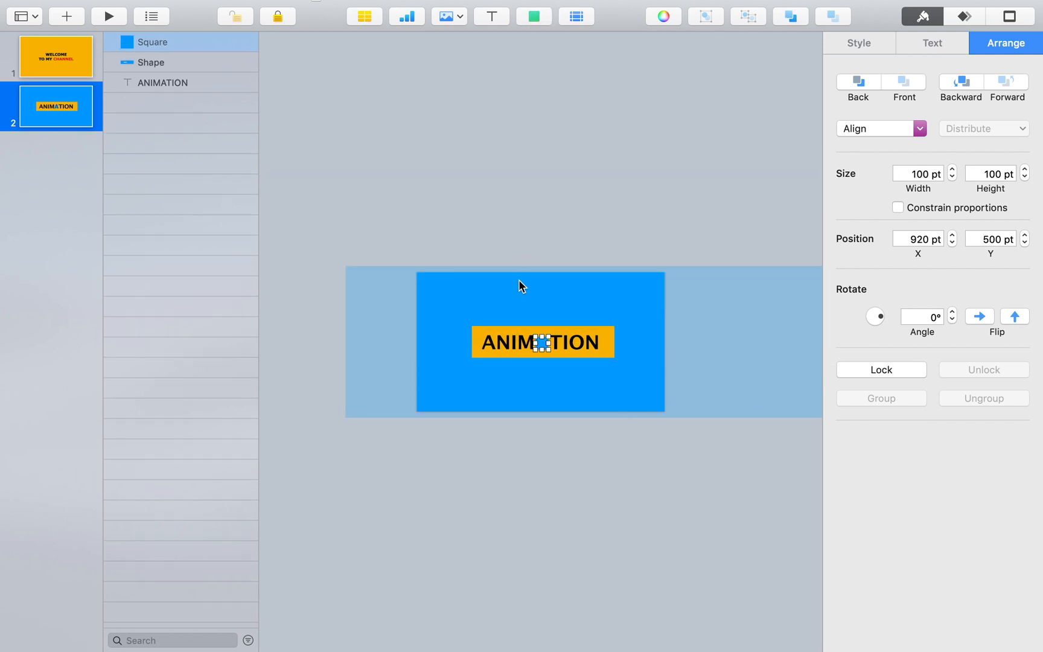
mouse_move(545, 347)
left_mouse_down()
mouse_move(535, 253)
mouse_move(539, 345)
left_mouse_up()
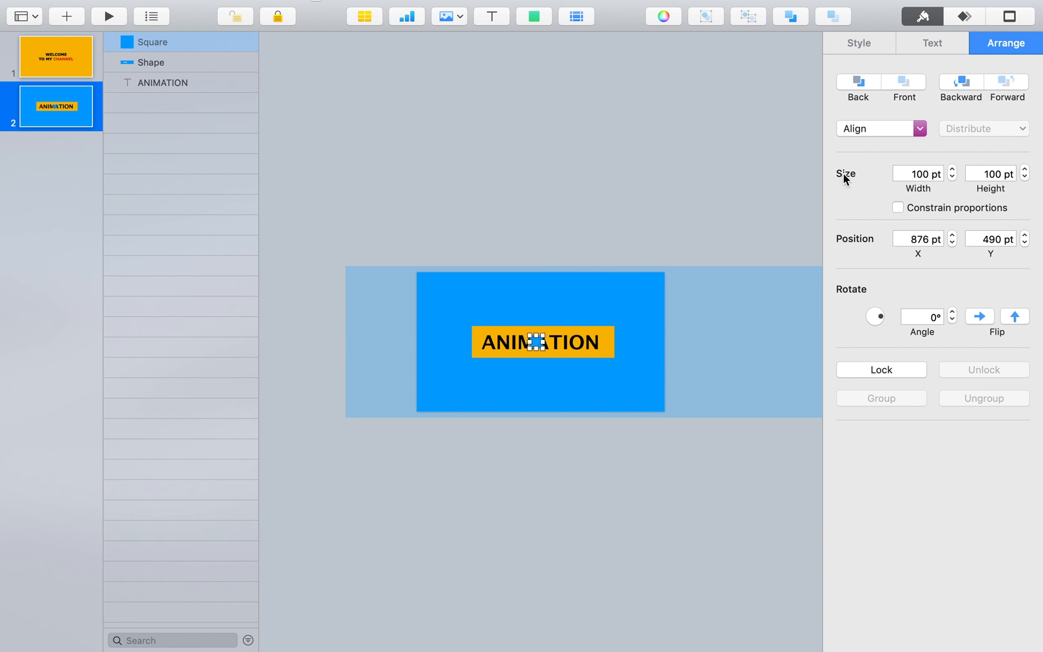
left_click(871, 46)
left_click(869, 272)
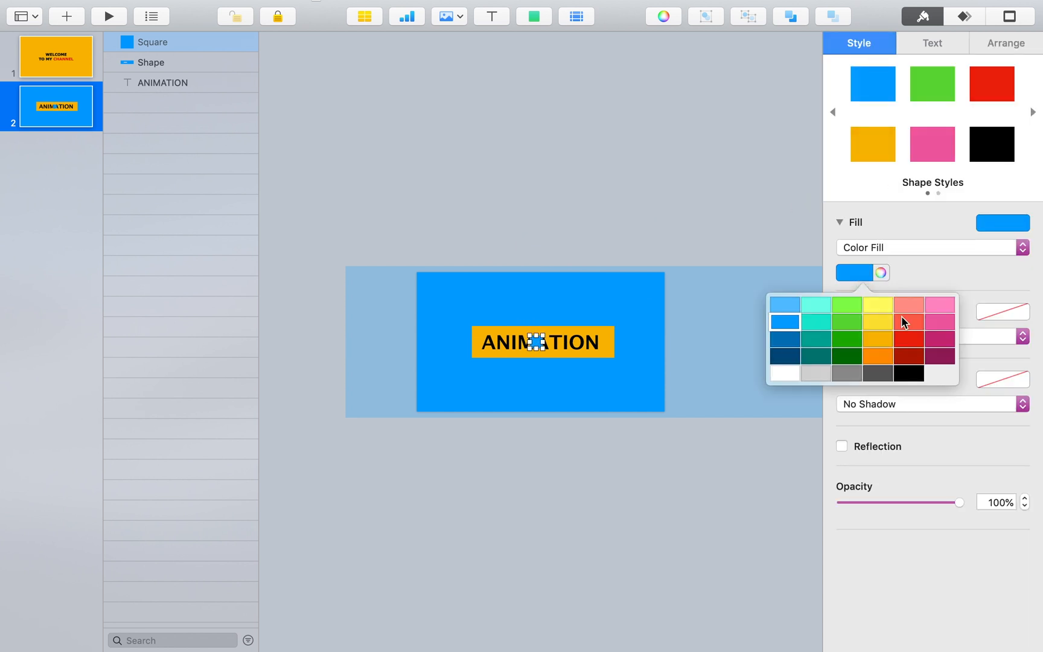
left_click(910, 374)
Reshape the black square into a strip 40 pt wide and 248 pt high along the left edge of the cutout
left_click_drag(539, 347, 475, 342)
left_click_drag(271, 387, 272, 388)
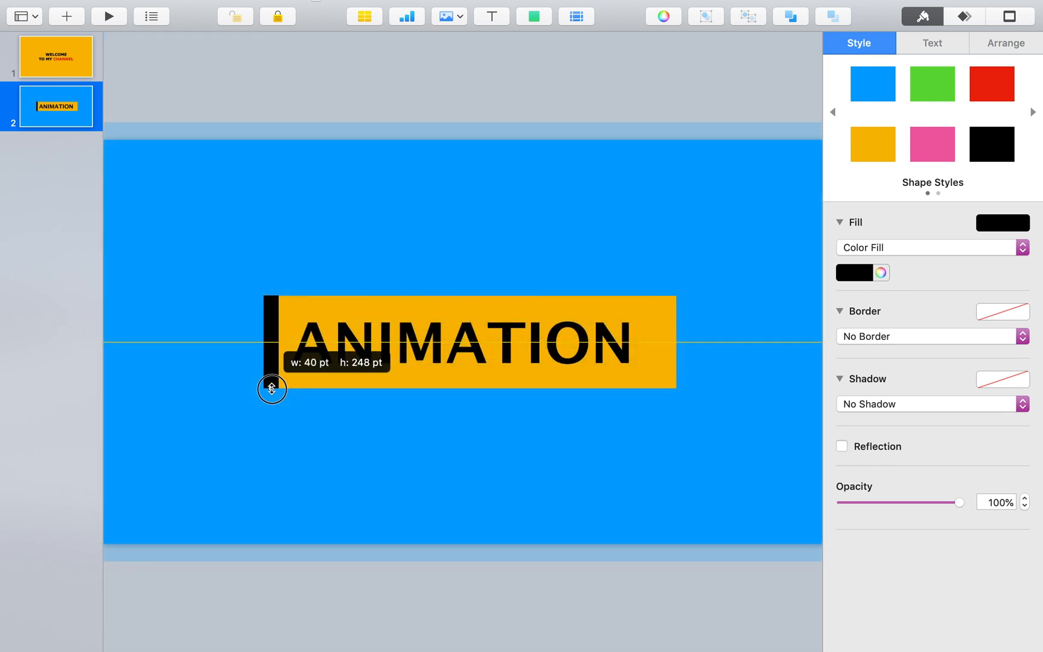
left_click(296, 412)
Group the black strip with the blue cutout shape
left_click(276, 358)
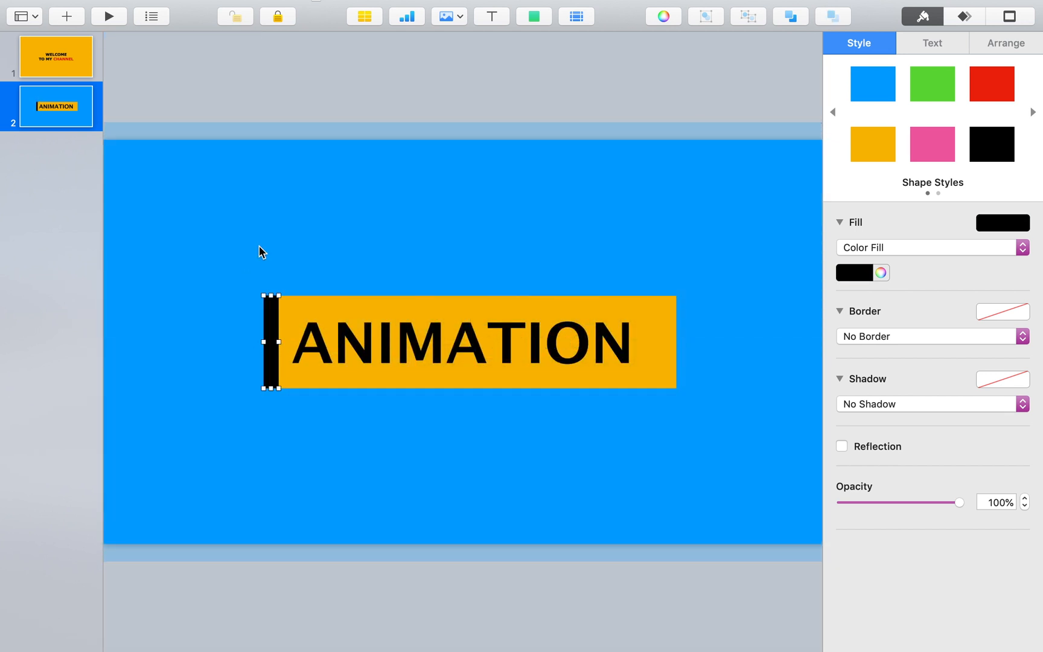
left_click(341, 252, "shift")
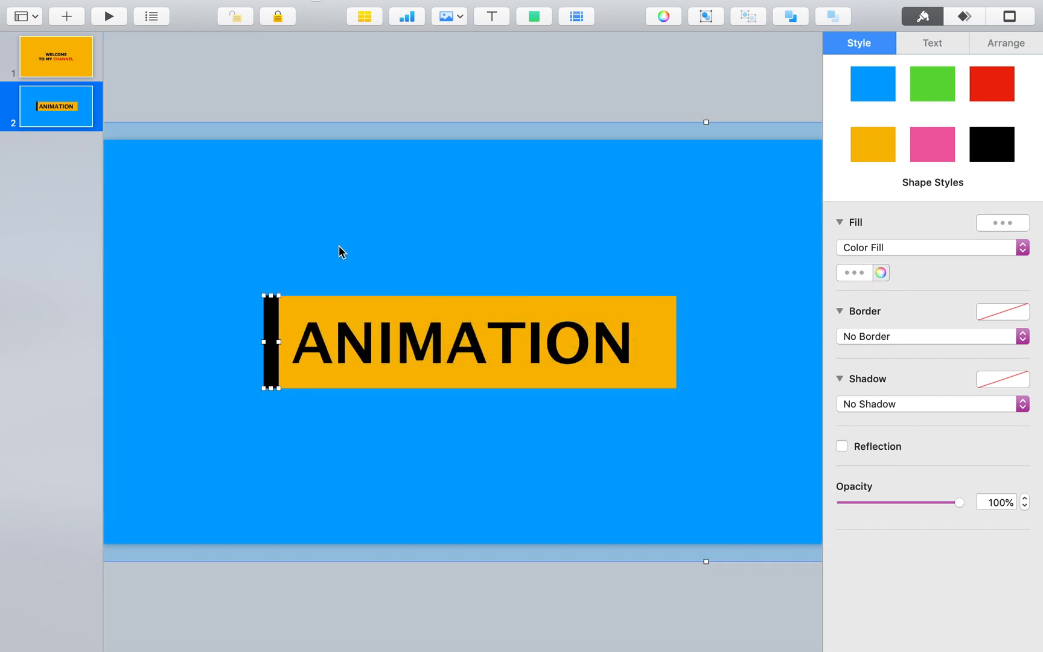
left_click(706, 18)
Shift the group right and widen it to about 6966 pt, with the strip right of the hidden text and X at -94 pt
left_click_drag(421, 216, 562, 223)
scroll(505, 300, "down", 5)
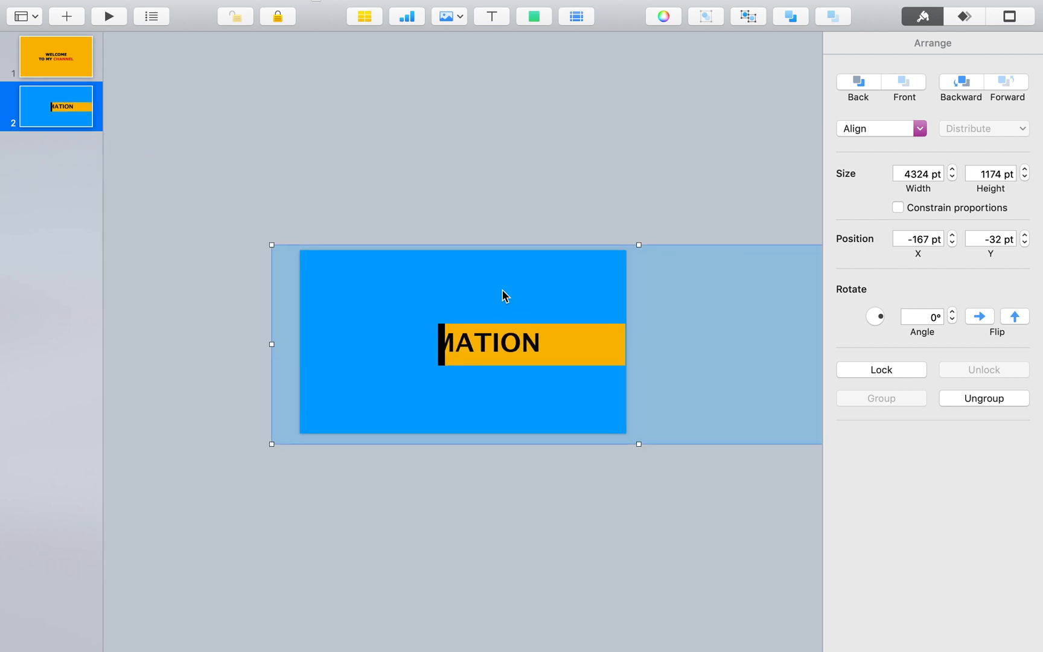
left_click_drag(342, 342, 453, 353)
left_click_drag(395, 341, 93, 336)
left_click_drag(552, 384, 755, 382)
left_click_drag(307, 342, 190, 342)
left_click_drag(449, 392, 500, 375)
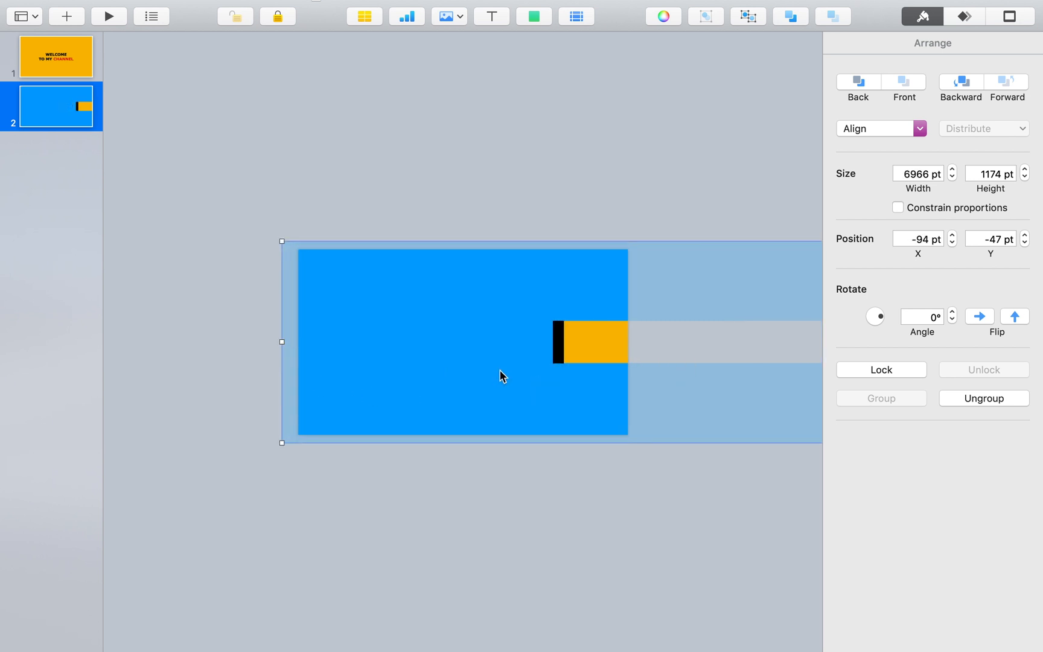
Expand the group in the object list and fill its blue cutout shape with the slide's yellow-orange
left_click(147, 24)
left_click(112, 41)
left_click(175, 85)
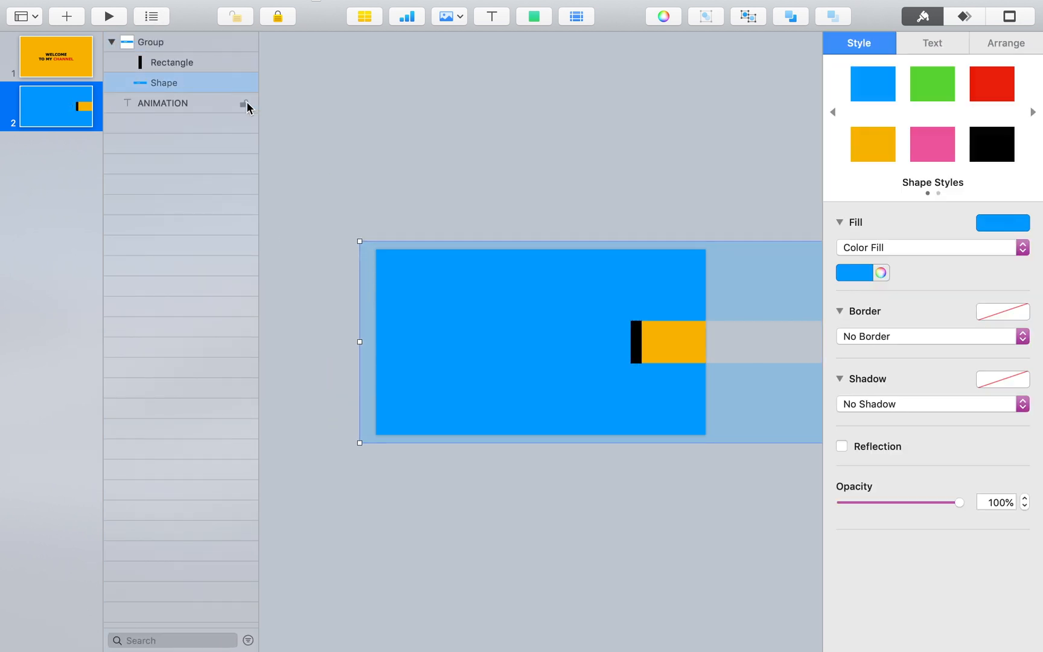
left_click(857, 274)
left_click(882, 343)
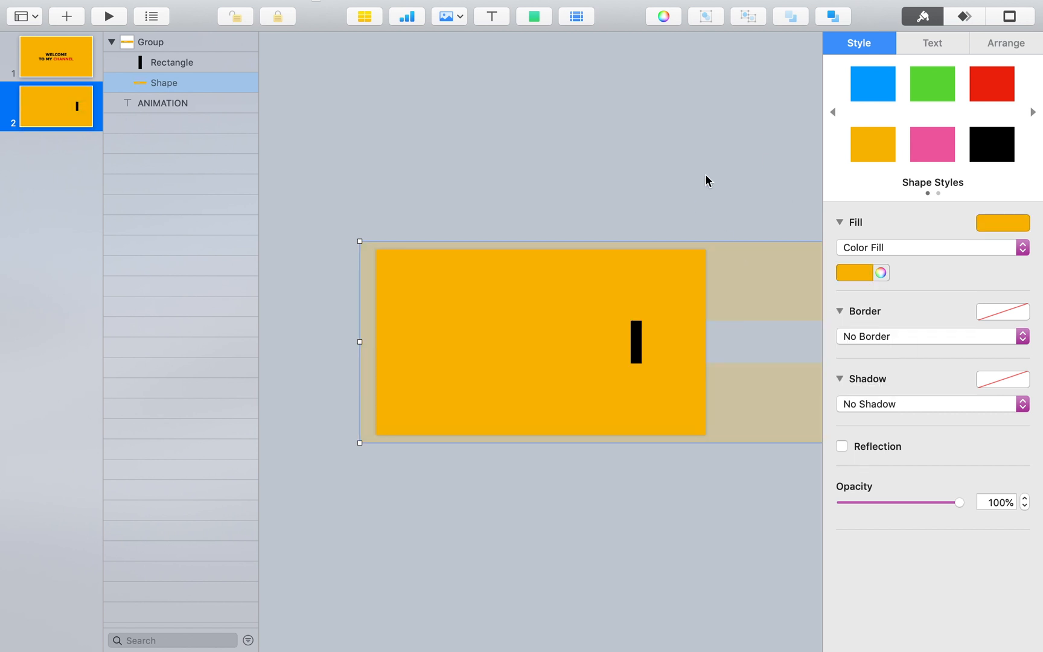
left_click(708, 180)
Add a Move action to the group ending at about X -1153 pt, Y -47 pt, open the build order and preview the animation
left_click(595, 286)
left_click(160, 18)
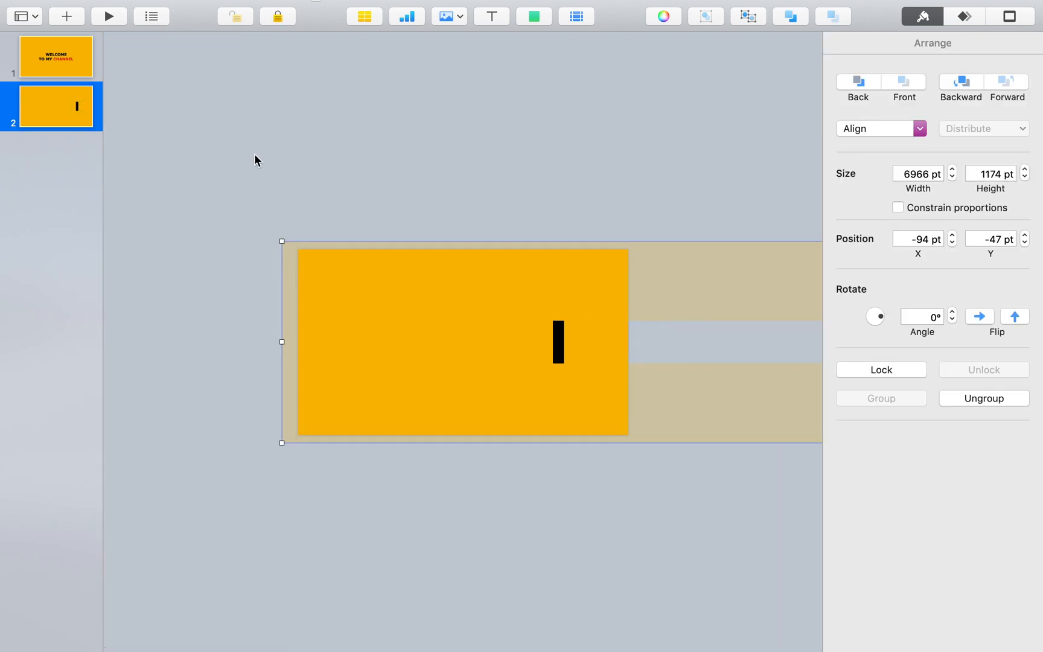
scroll(311, 286, "up", 5)
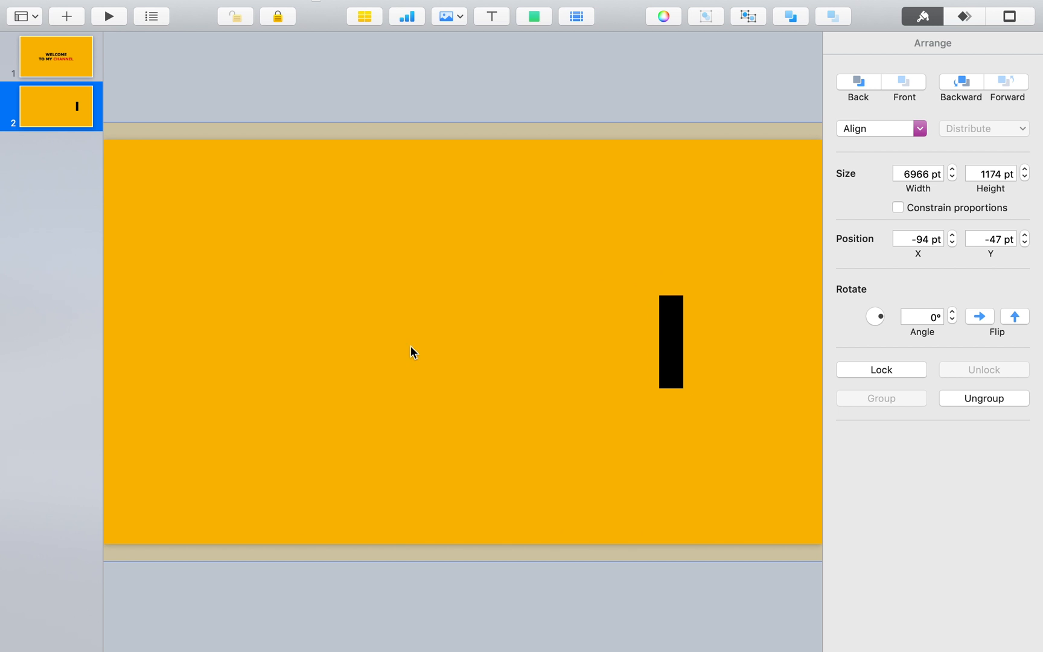
left_click(969, 17)
left_click(941, 43)
left_click(933, 107)
left_click(931, 179)
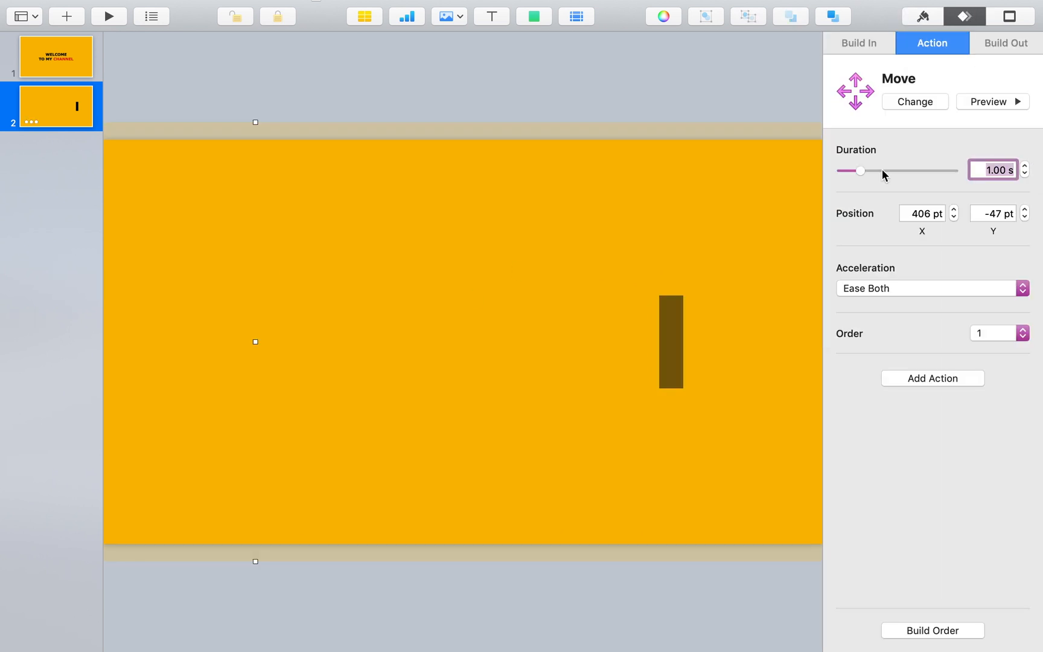
scroll(701, 307, "down", 5)
left_click_drag(754, 393, 479, 389)
left_click(949, 630)
left_click(103, 541)
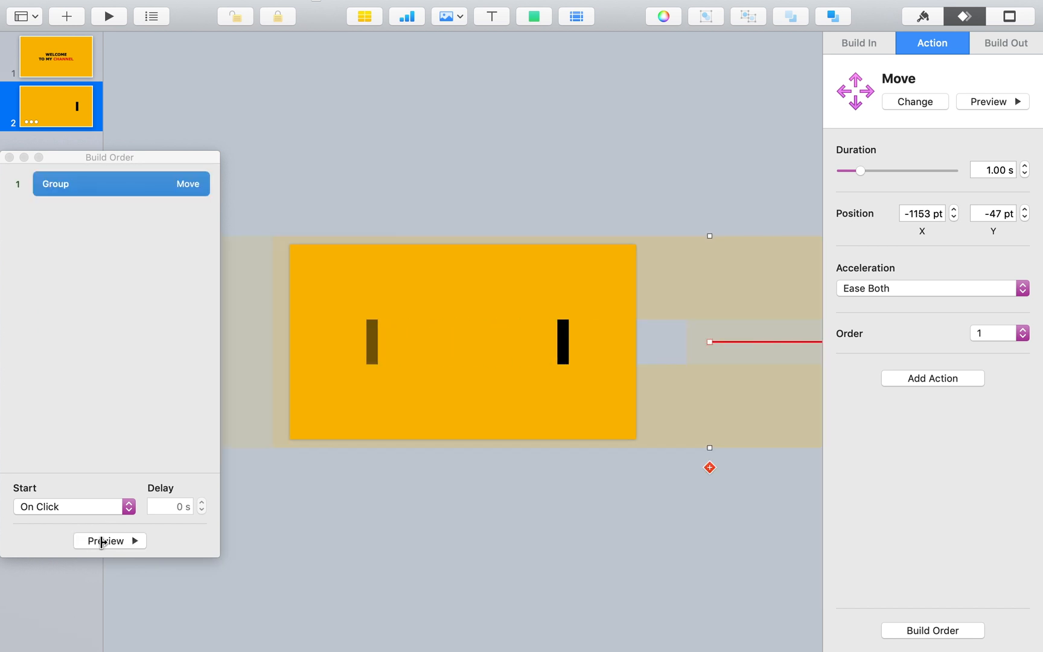
Add a second Move action that returns the group to X -94 pt, Y -47 pt
left_click(932, 378)
left_click(927, 430)
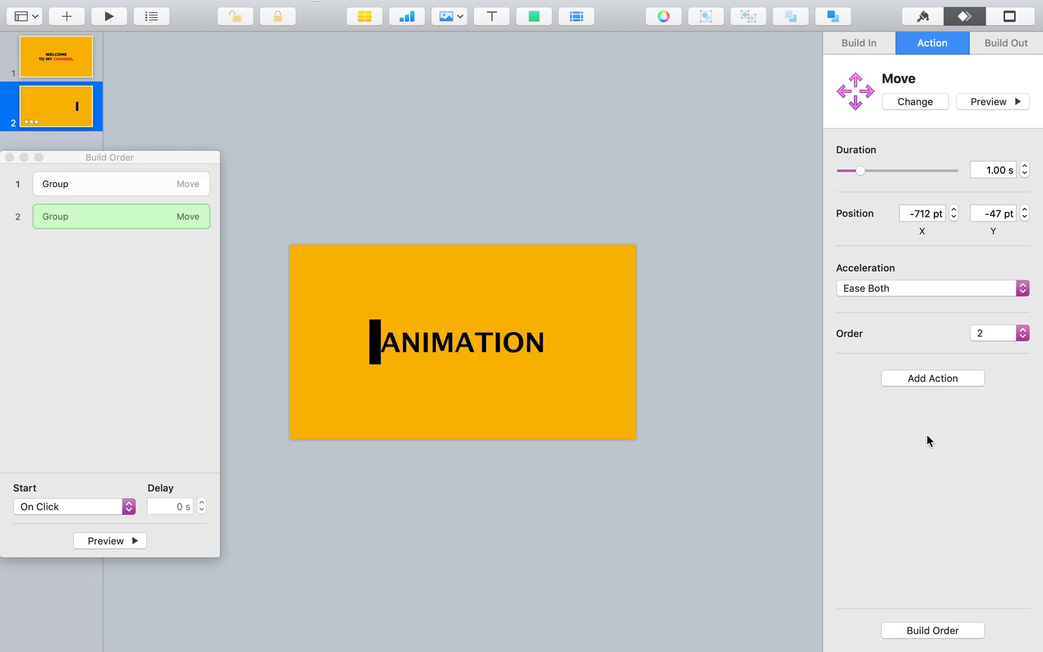
mouse_move(691, 405)
left_mouse_down()
mouse_move(580, 419)
mouse_move(690, 425)
left_mouse_up()
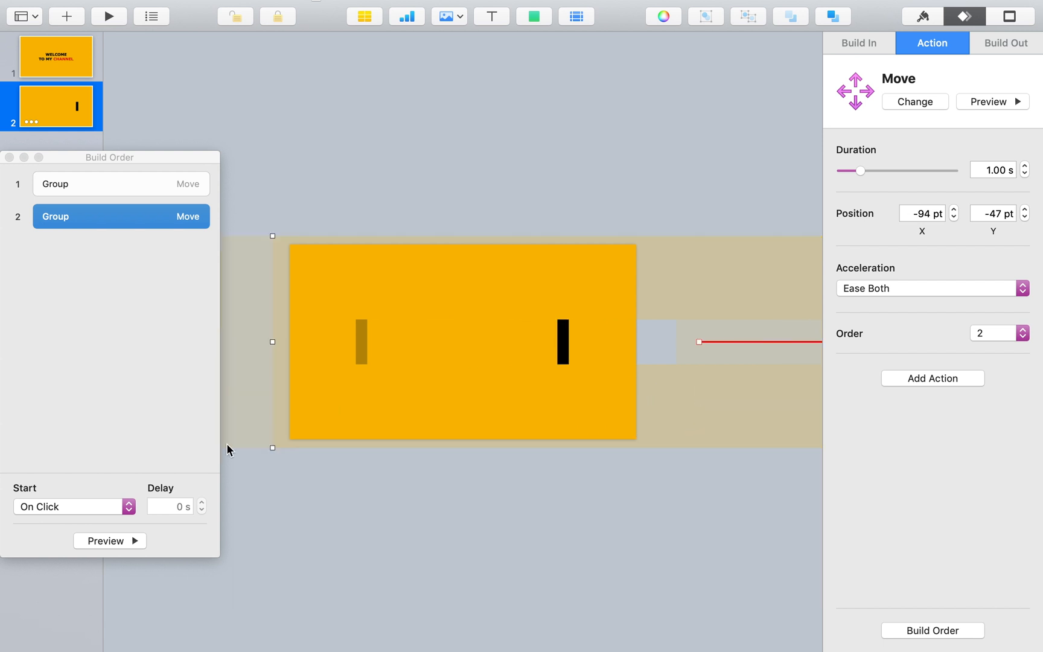
Set the second Move to start After Build 1 with a 0.2 s delay, preview the builds and close the build order
left_click(108, 506)
left_click(108, 521)
left_click(166, 506)
type("0.2")
key("Return")
left_click(117, 543)
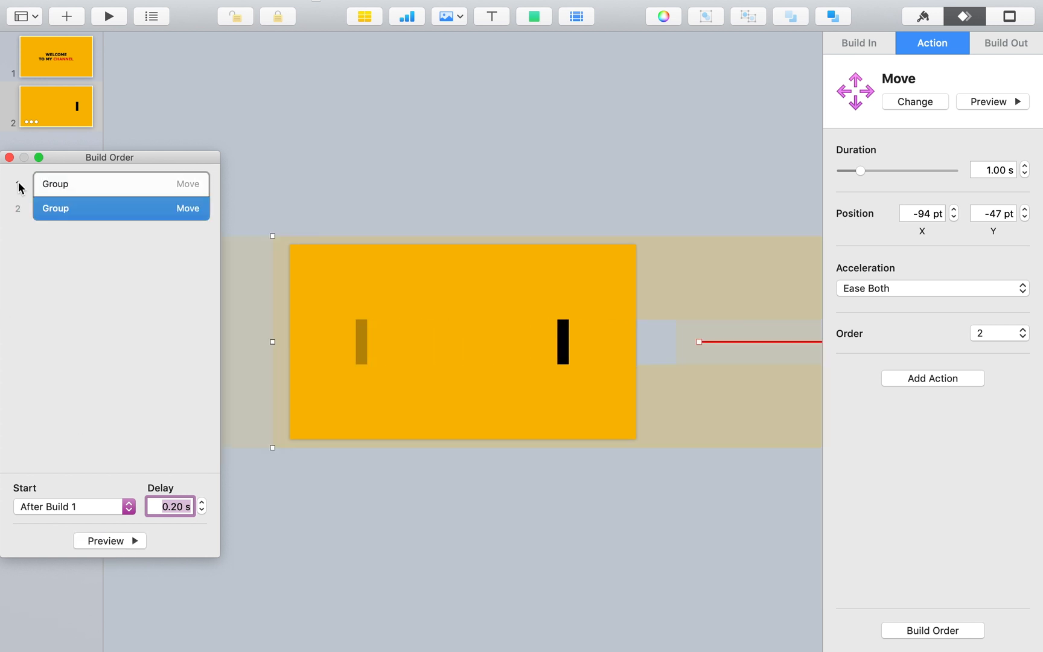
left_click(9, 158)
Add a two-line caption reading APPLE / KEYNOTE CLUB and place it in the slide's lower-left corner
scroll(417, 317, "up", 2)
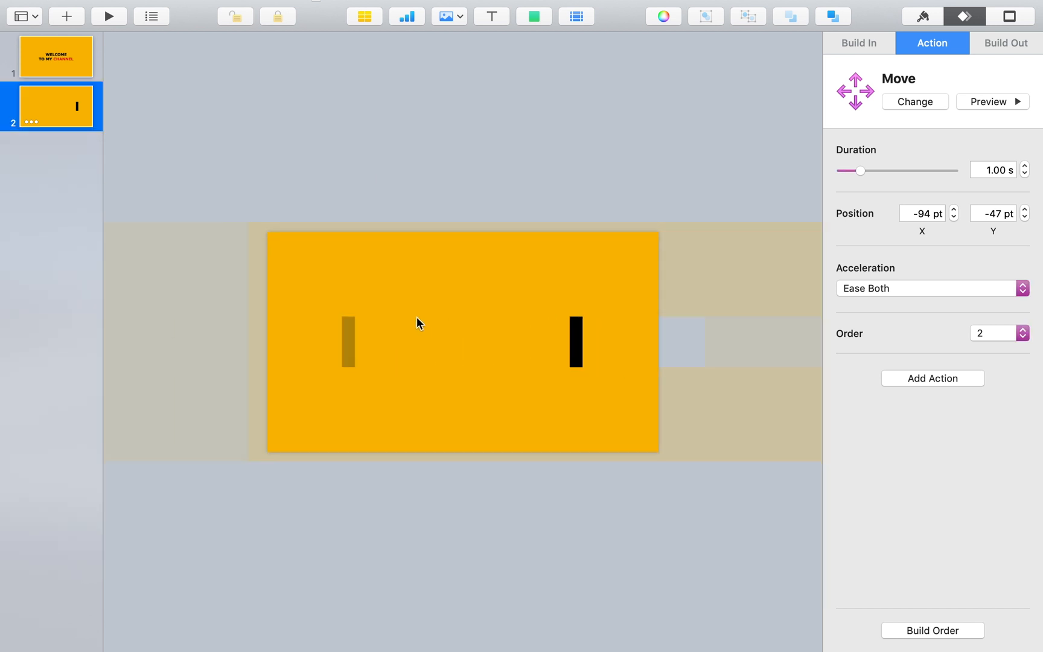
scroll(397, 374, "up", 5)
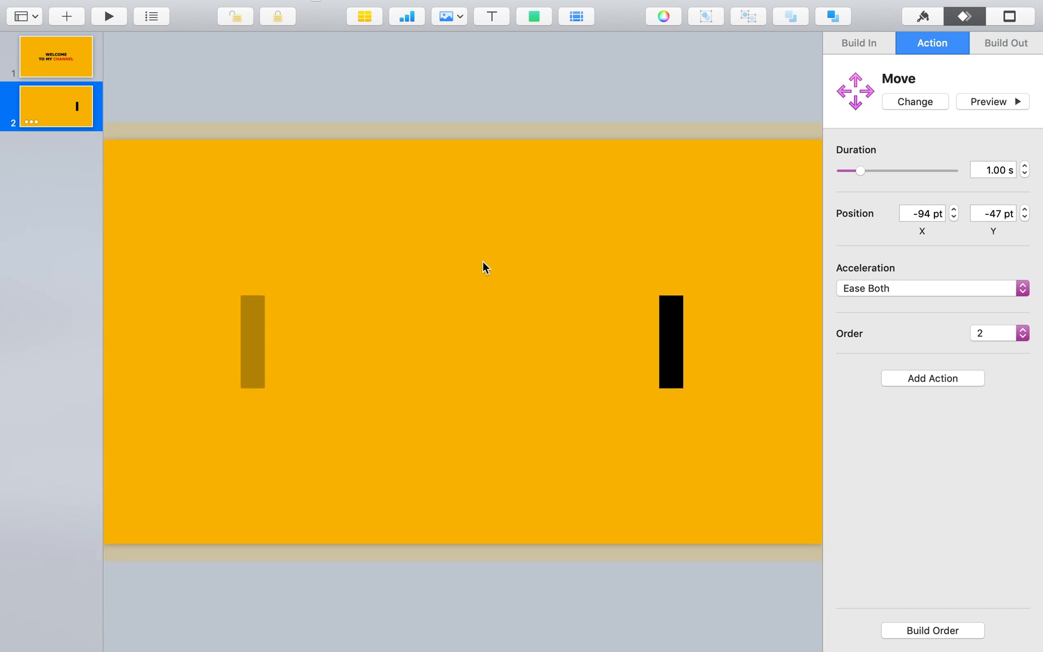
left_click(493, 16)
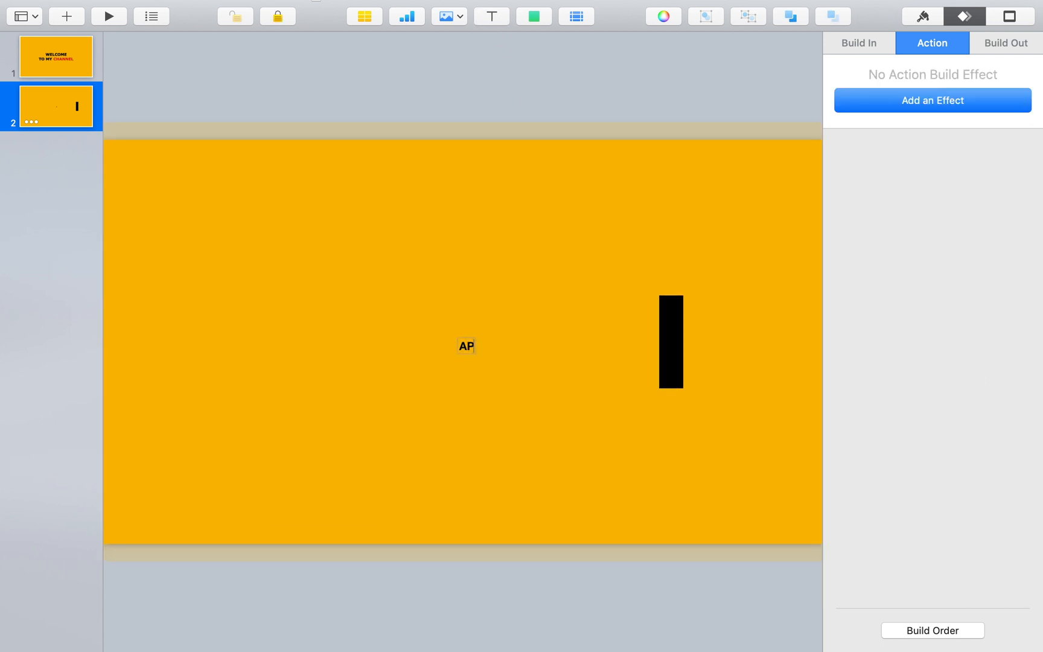
type("APPLE")
key("Return")
type("KEYNOTE CLUB")
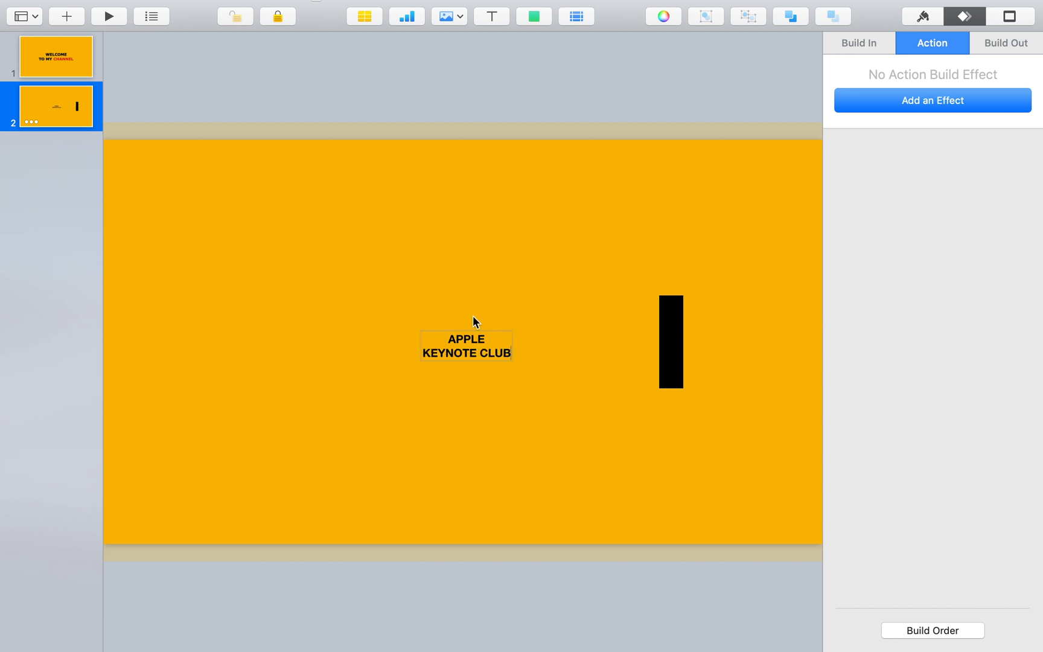
left_click_drag(471, 347, 192, 506)
Insert a square, flatten it into a small blue bar and place it just above the caption
left_click(534, 18)
left_click(519, 245)
left_click_drag(467, 365, 162, 488)
Set the APPLE KEYNOTE CLUB caption's font to Verdana and enlarge it to 36 pt
left_click(169, 514)
left_click(923, 16)
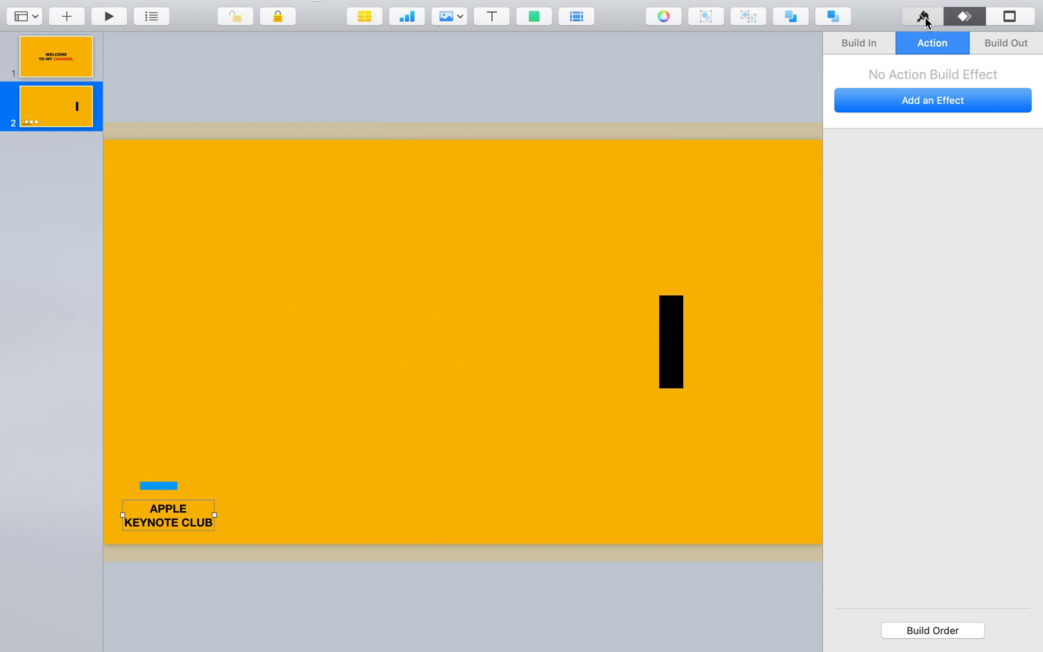
left_click(910, 201)
scroll(884, 62, "up", 10)
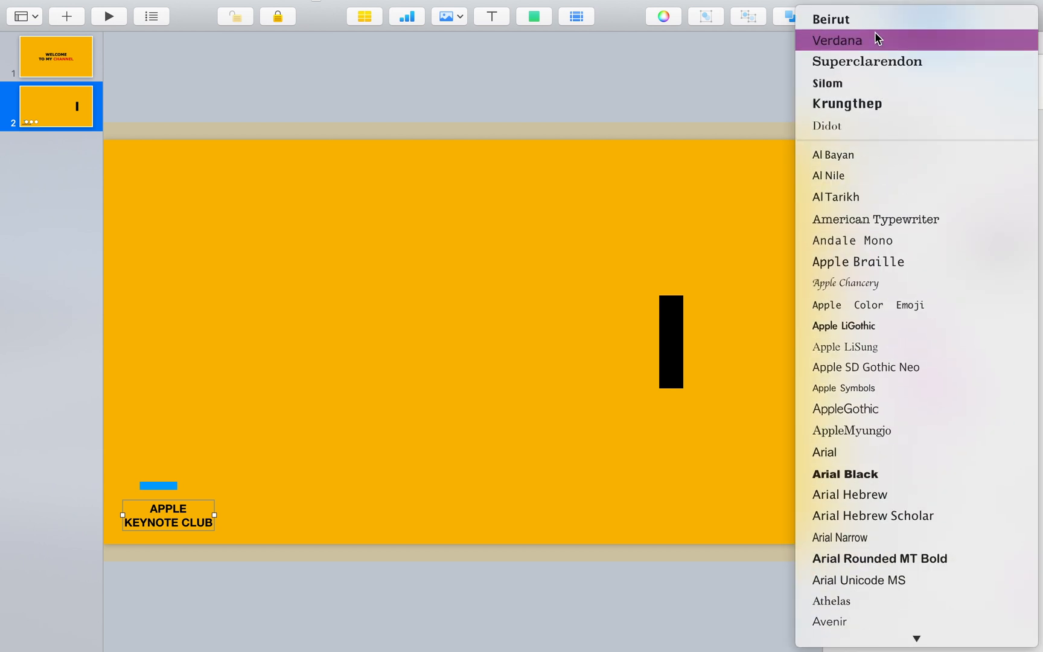
left_click(842, 39)
key("super+plus")
key("super+plus")
key("super+plus")
key("super+plus")
key("super+plus")
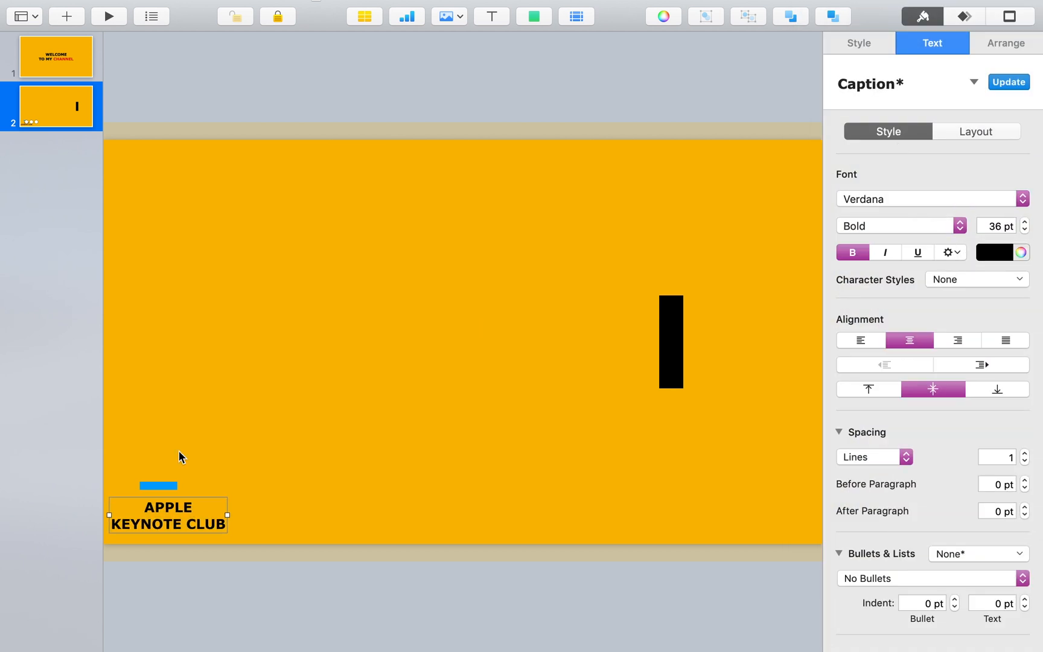
Widen the blue bar above the caption to about 352 pt and place a duplicate of it below the text
left_click_drag(166, 505, 168, 496)
left_click_drag(163, 487, 173, 534)
left_click(193, 478)
left_click(270, 449)
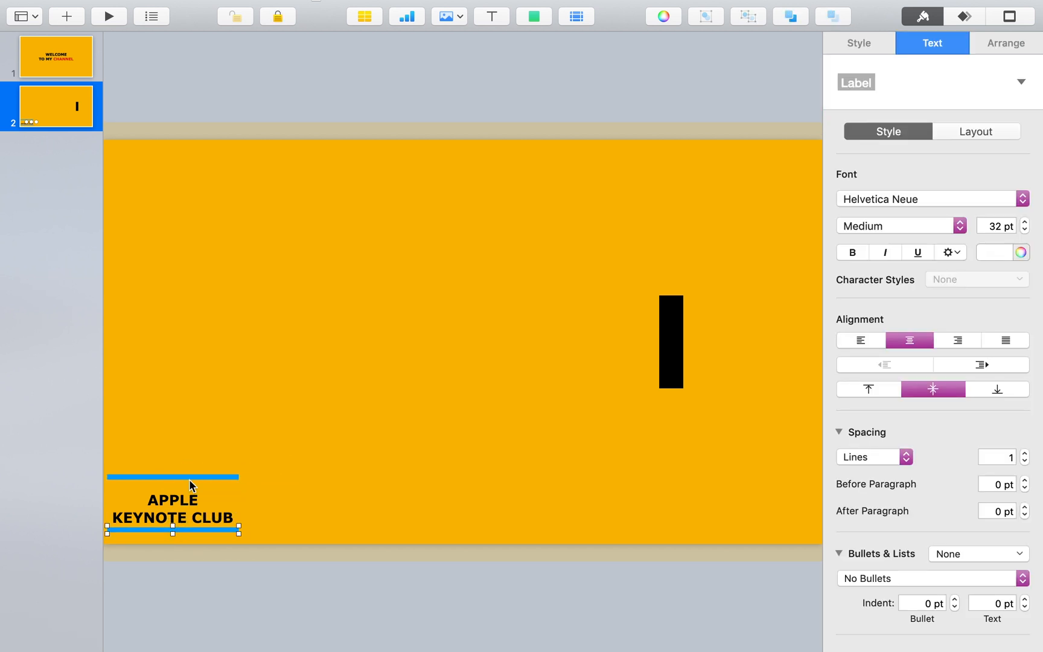
Distribute both bars and the caption evenly, group them and place the group at about X 16 pt, Y 905 pt
left_click(189, 478, "shift")
left_click(183, 503, "shift")
left_click(1002, 43)
left_click(982, 129)
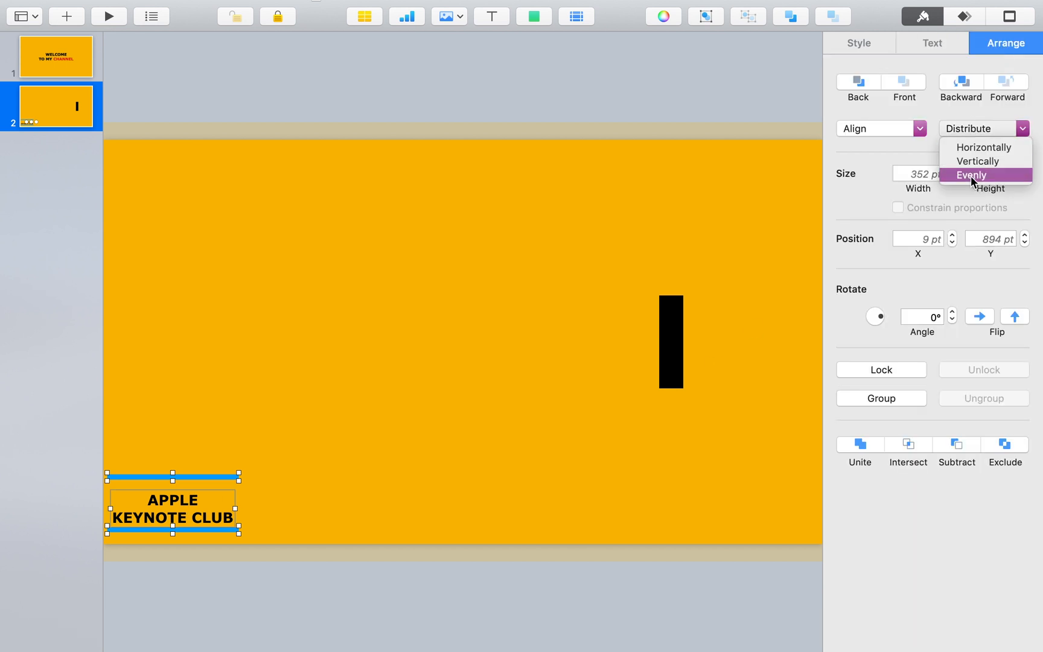
left_click(971, 175)
left_click(708, 15)
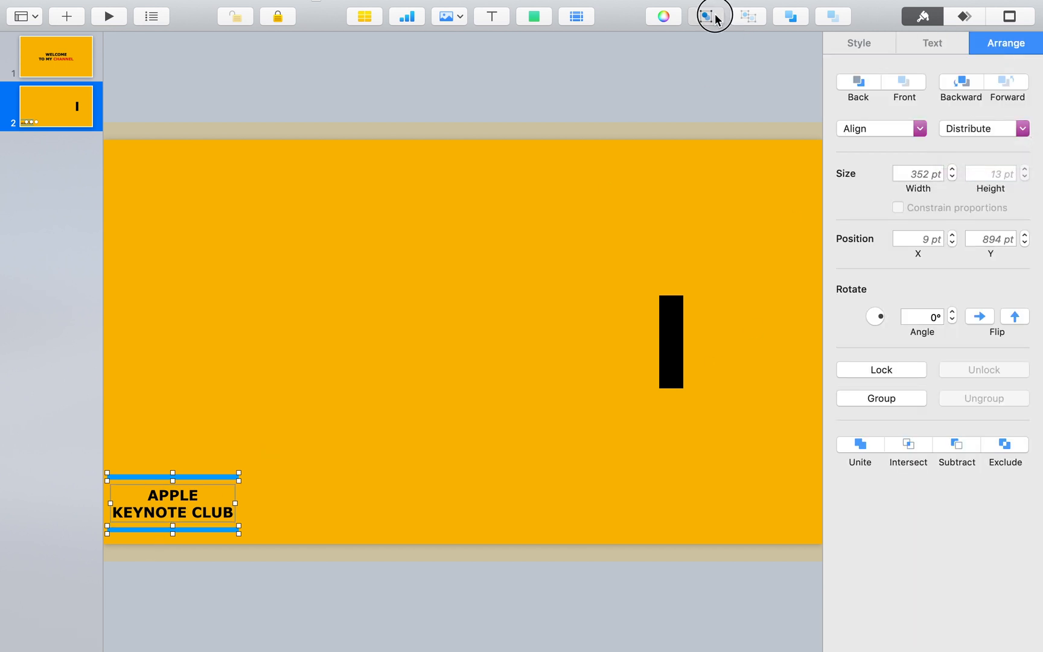
left_click_drag(182, 519, 184, 521)
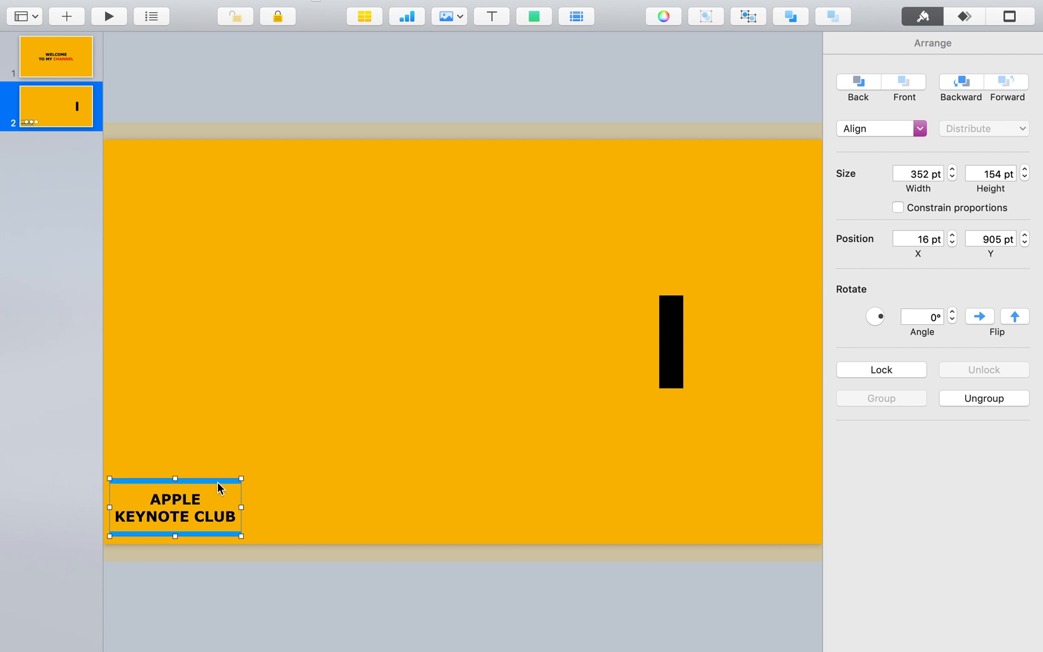
Recolour the two blue bars around the caption with the red shape style
left_click(218, 481)
left_click(869, 45)
left_click(990, 90)
left_click(337, 540)
left_click(212, 532)
left_click(972, 102)
left_click(269, 514)
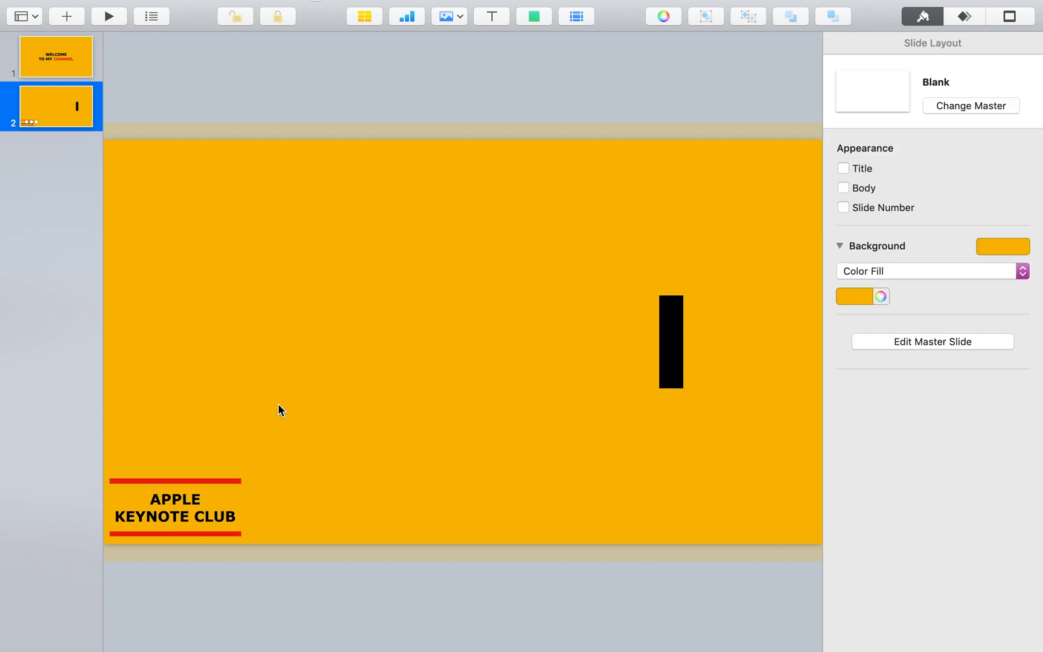
Duplicate slide 2 and bring the ANIMATION text in front of all other objects on the copy
left_click_drag(61, 111, 64, 157)
left_click(150, 17)
left_click(112, 62)
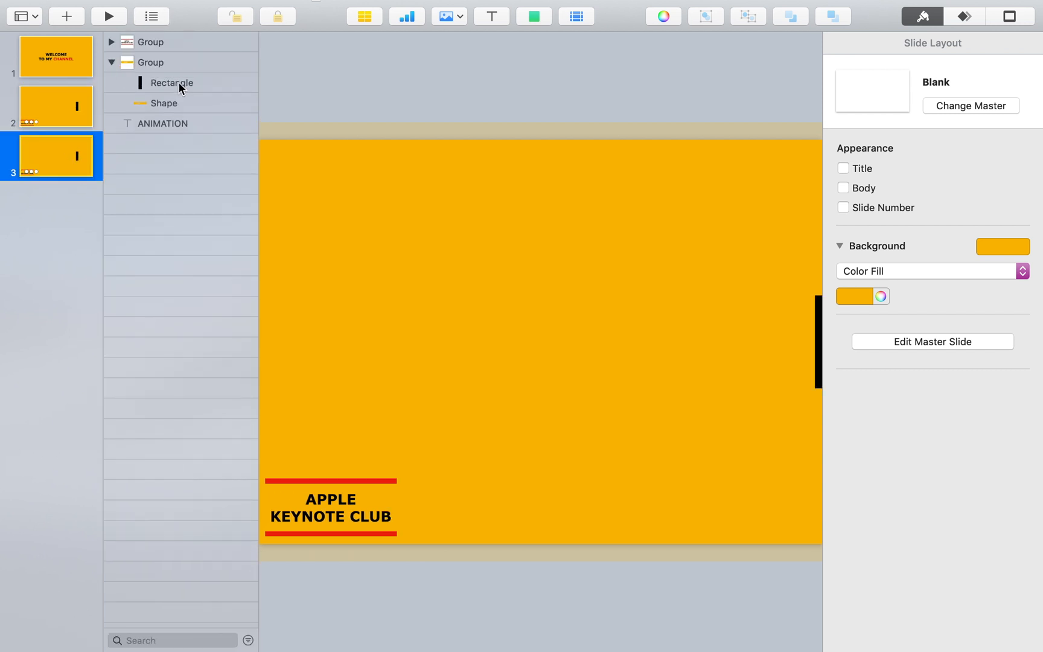
left_click_drag(165, 122, 151, 35)
Replace the ANIMATION text on slide 3 with MOTION and colour the word white
double_click(603, 342)
type("MOTION")
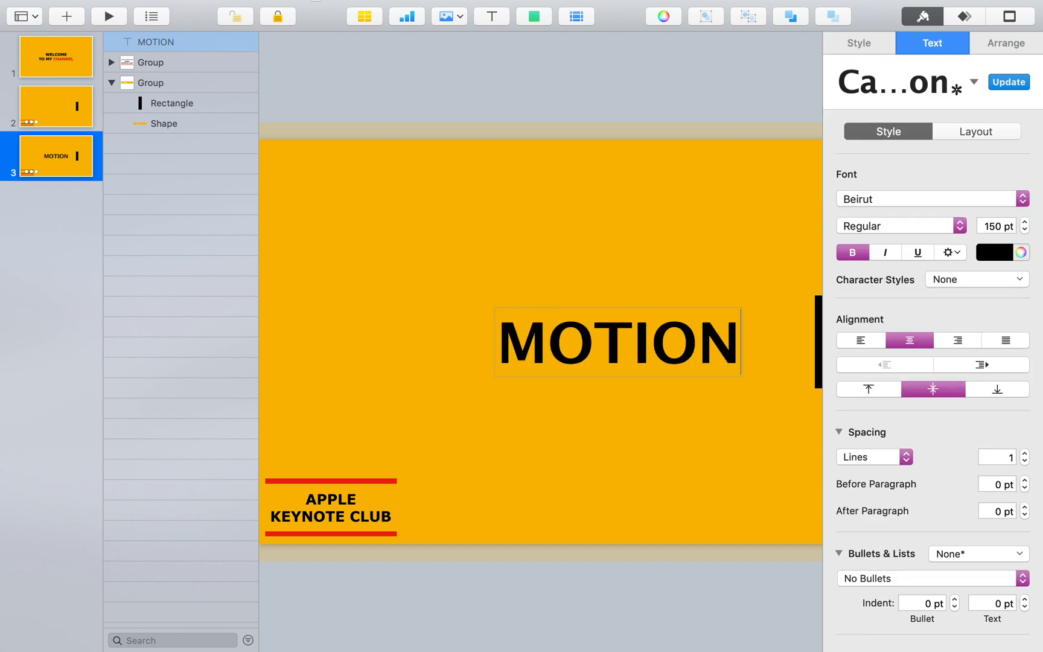
left_click_drag(739, 340, 499, 342)
left_click(993, 253)
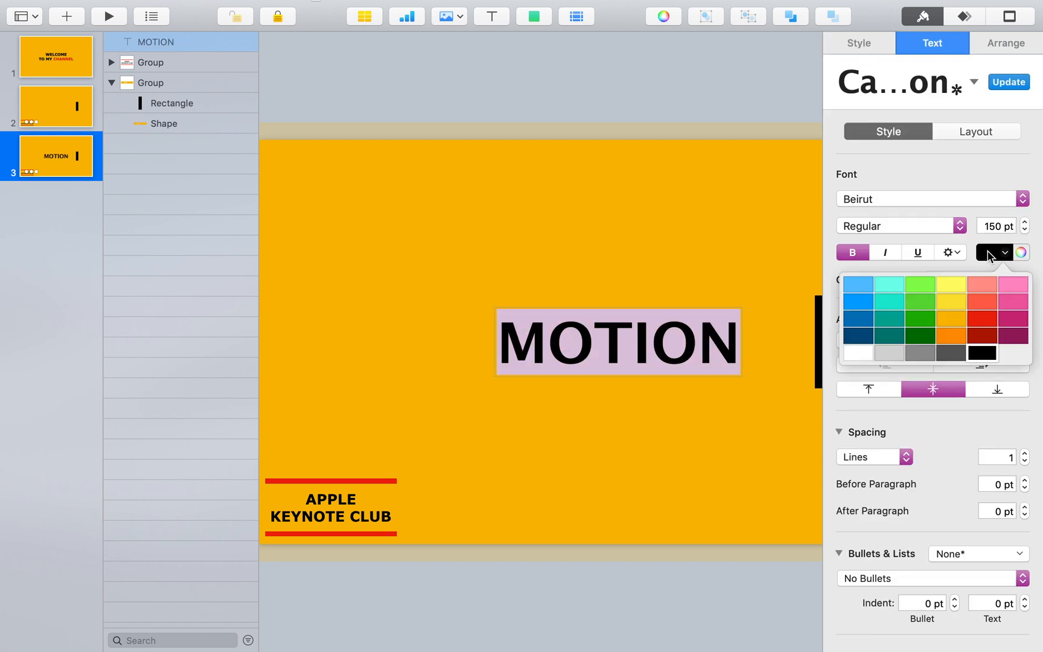
left_click(848, 350)
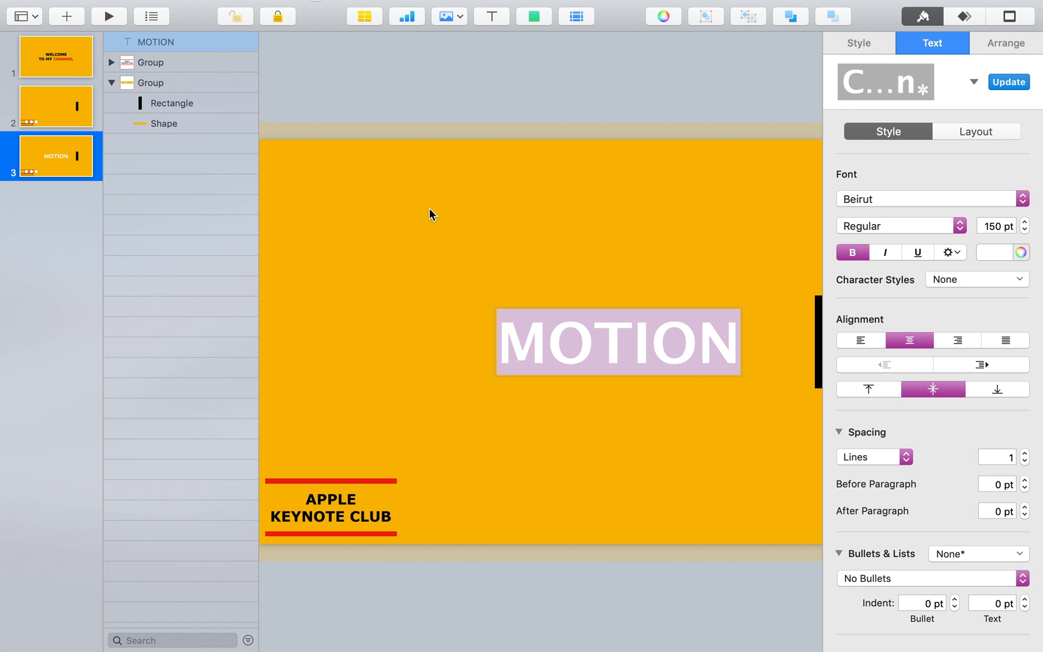
Fill the vertical bar rectangle on slide 3 with white
left_click(175, 103)
left_click(853, 275)
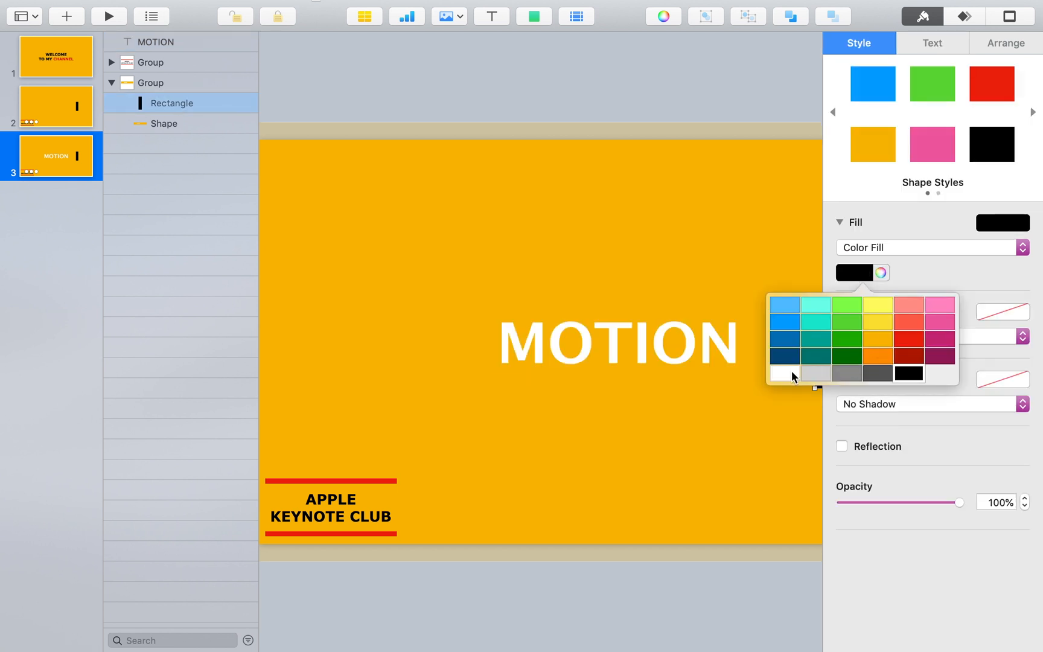
left_click(792, 369)
left_click(626, 81)
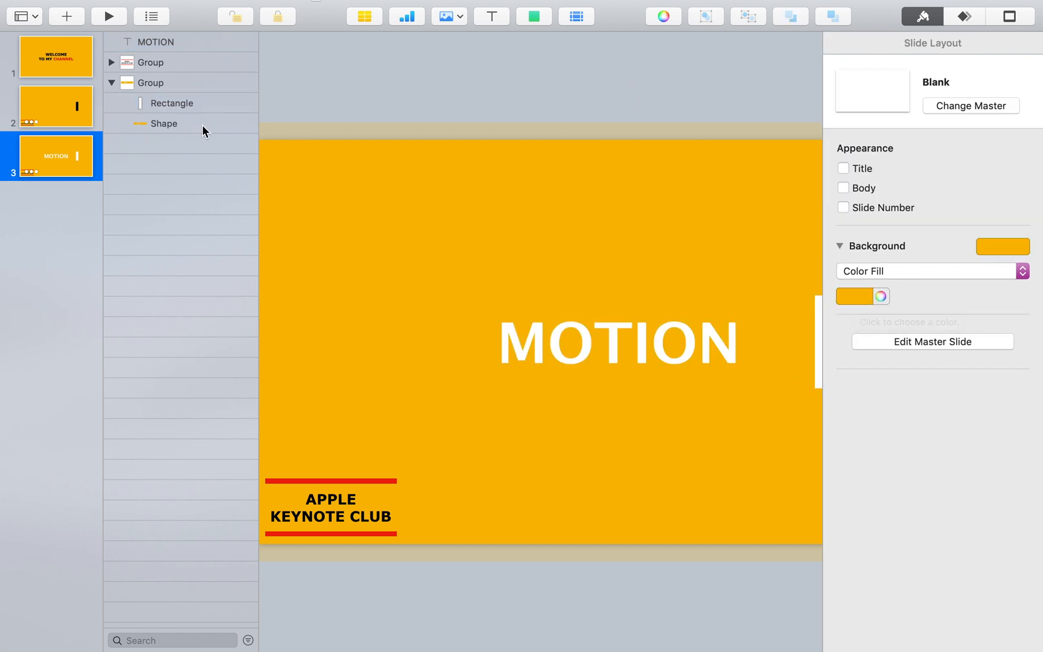
Fill the large masking shape grouped with the bar and the slide 3 background with black
left_click(172, 124)
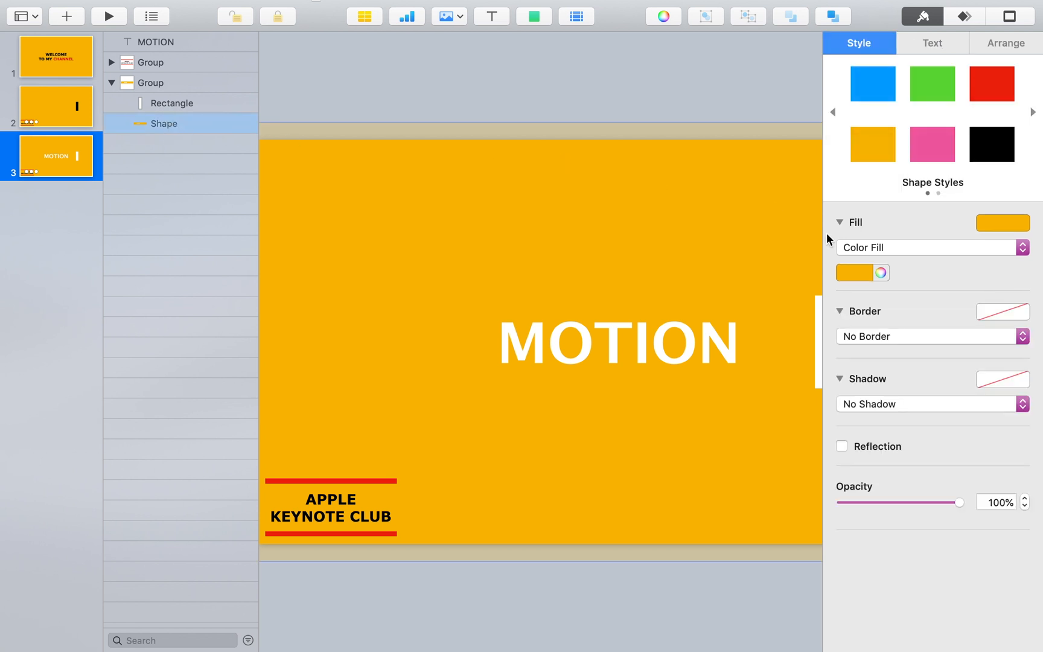
left_click(854, 272)
left_click(916, 372)
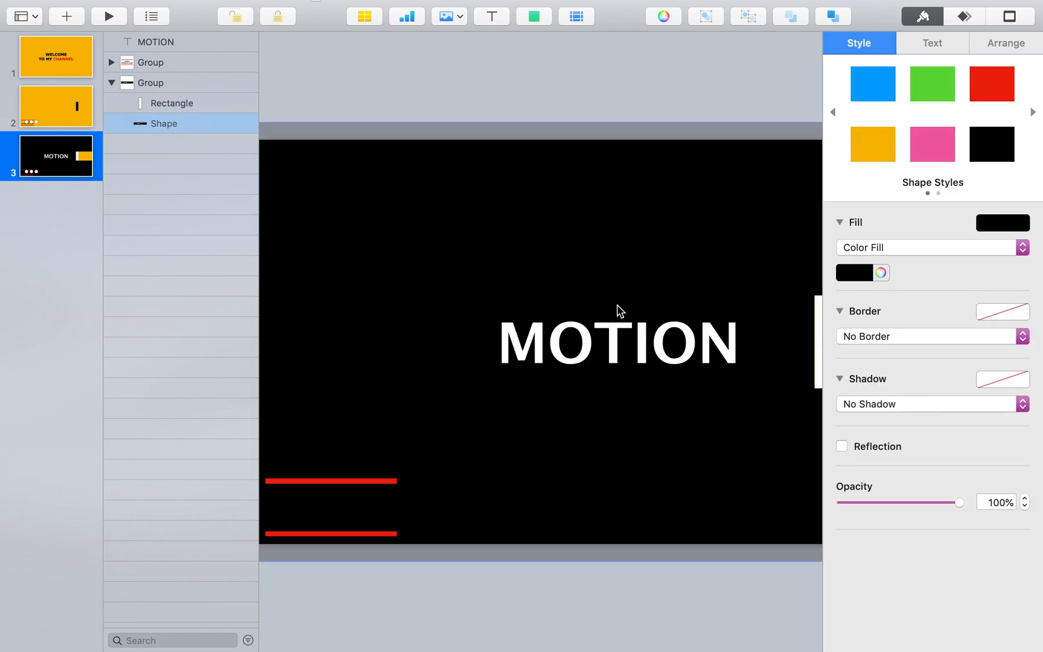
scroll(617, 305, "down", 4)
key("Escape")
left_click(853, 296)
left_click(911, 401)
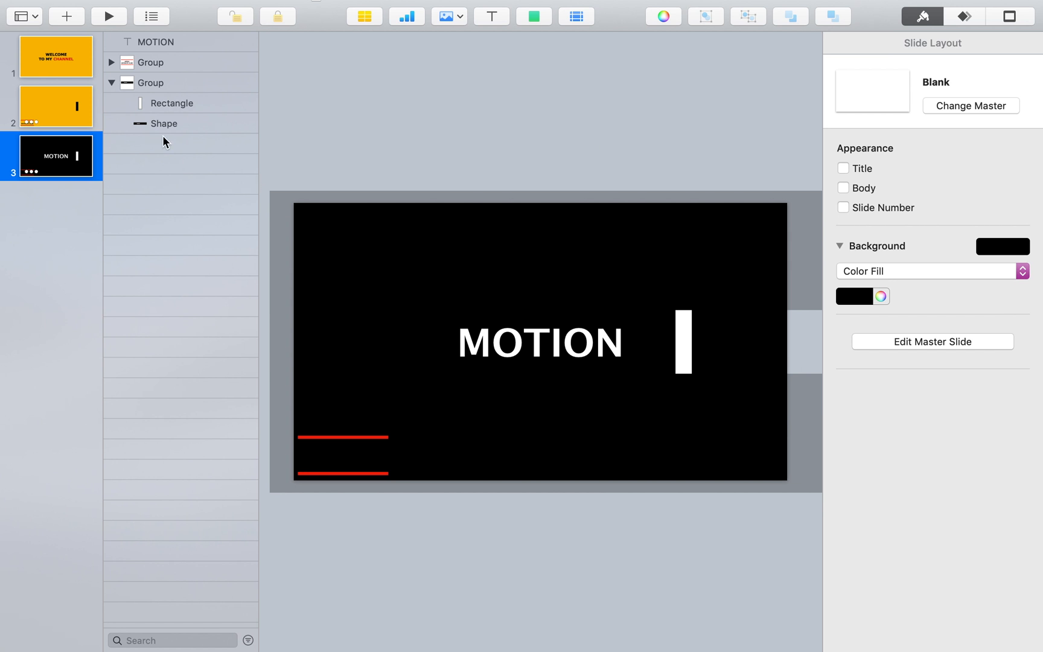
Colour the APPLE KEYNOTE CLUB caption text on slide 3 white and collapse both groups in the object list
left_click(111, 62)
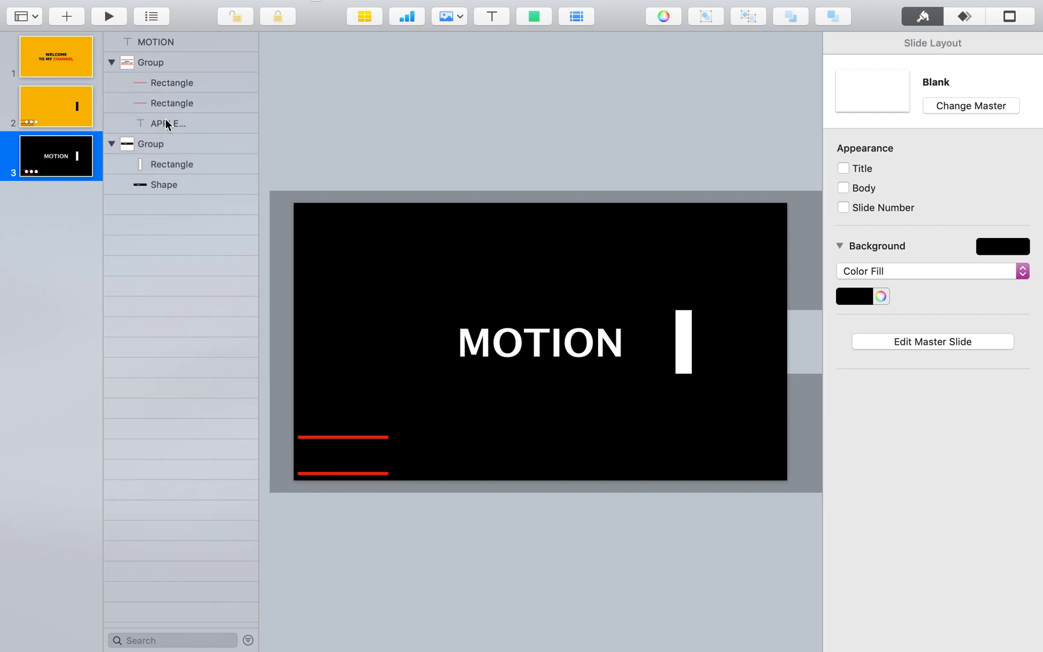
left_click(167, 124)
left_click(933, 43)
left_click(994, 254)
left_click(952, 353)
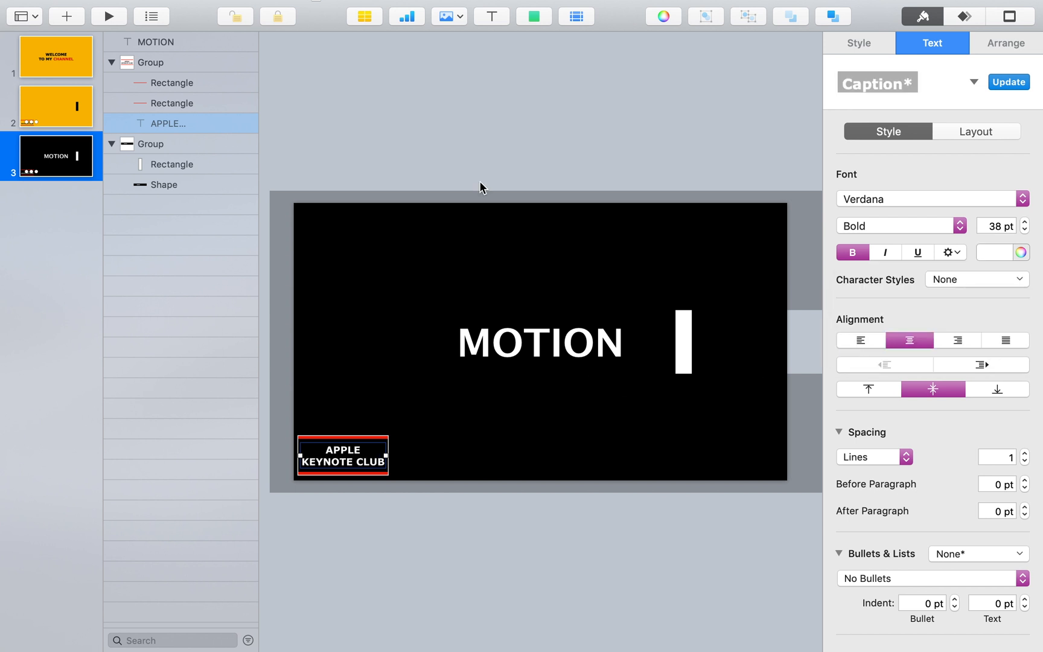
left_click(112, 62)
left_click(111, 82)
Send the MOTION text behind all other objects on slide 3 and hide the object list
left_click(170, 43)
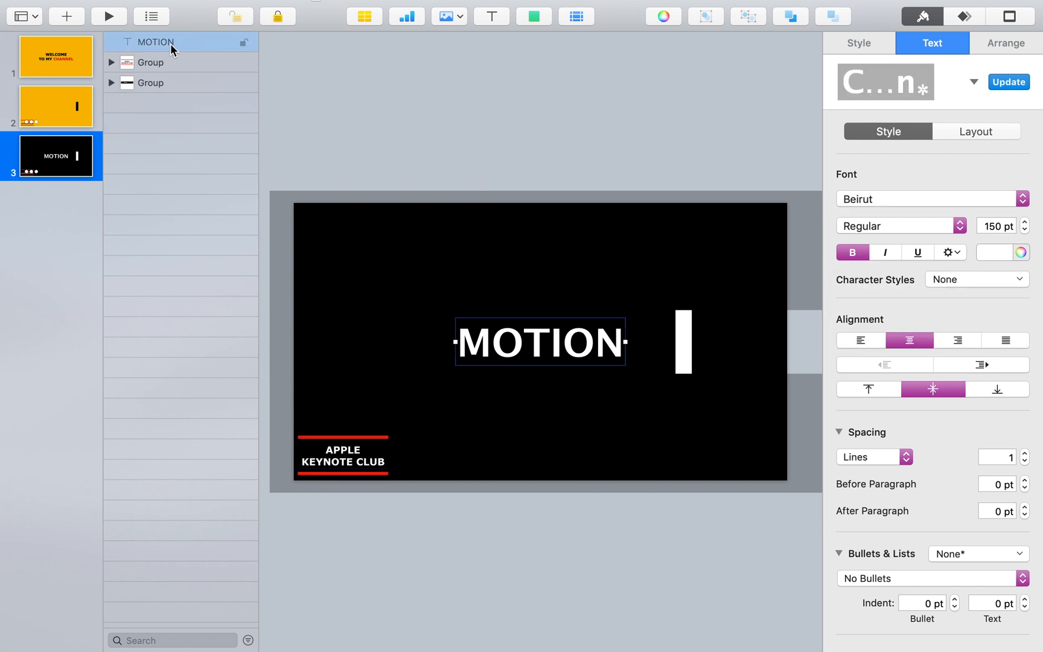
right_click(513, 344)
left_click(585, 360)
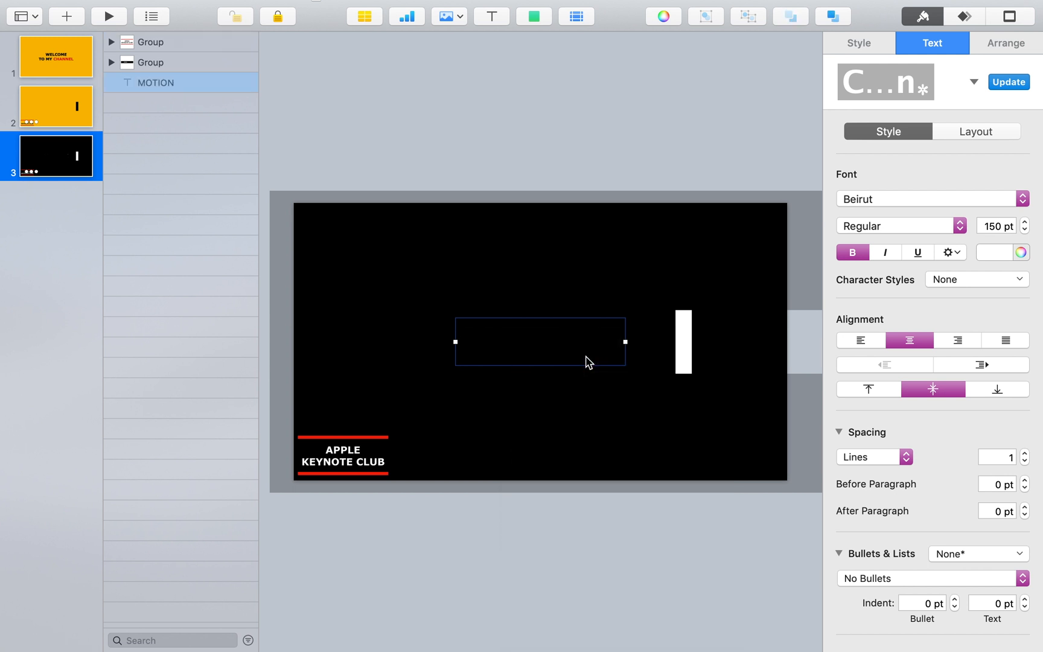
left_click(551, 128)
left_click(154, 17)
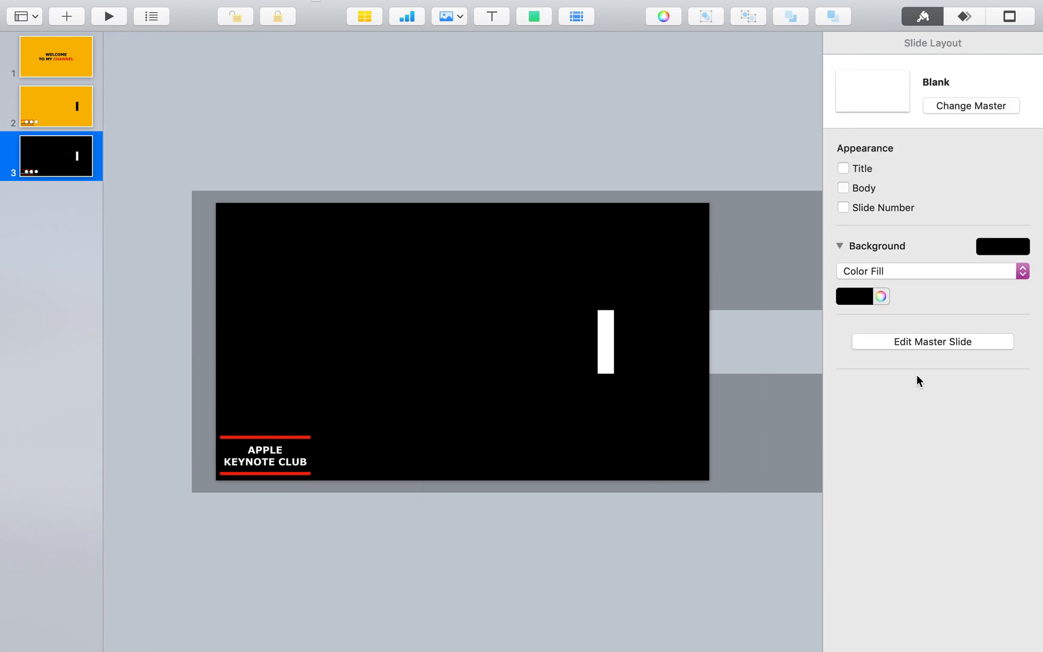
Open the build order for slide 3 and preview how the moving bar reveals and hides MOTION
left_click(964, 16)
left_click(957, 631)
left_click_drag(165, 159, 985, 179)
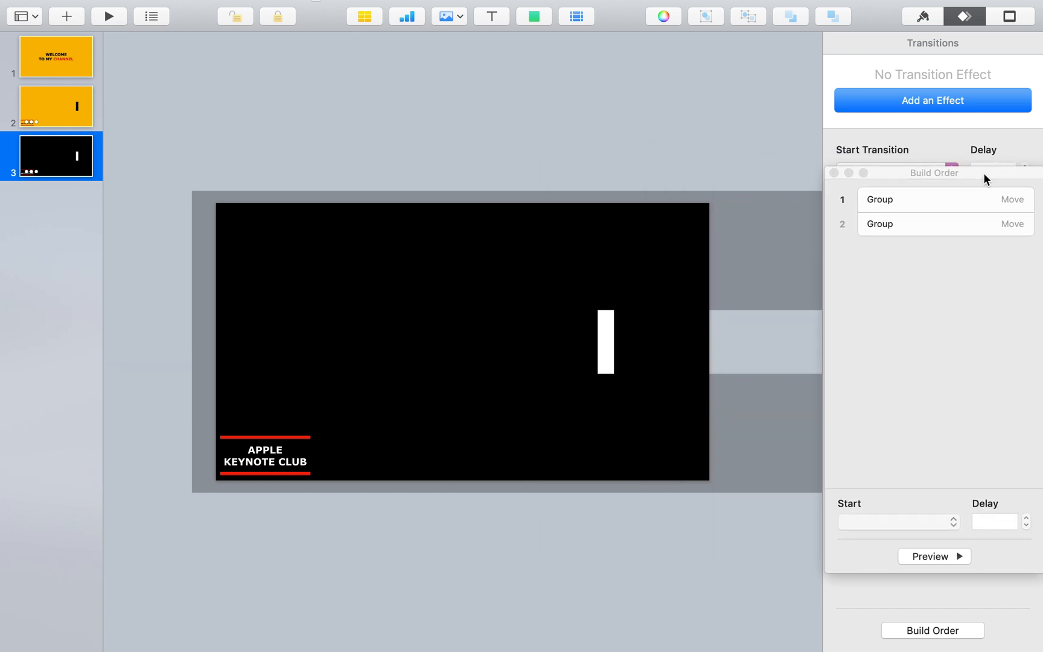
left_click(953, 557)
scroll(717, 426, "up", 4)
left_click(932, 556)
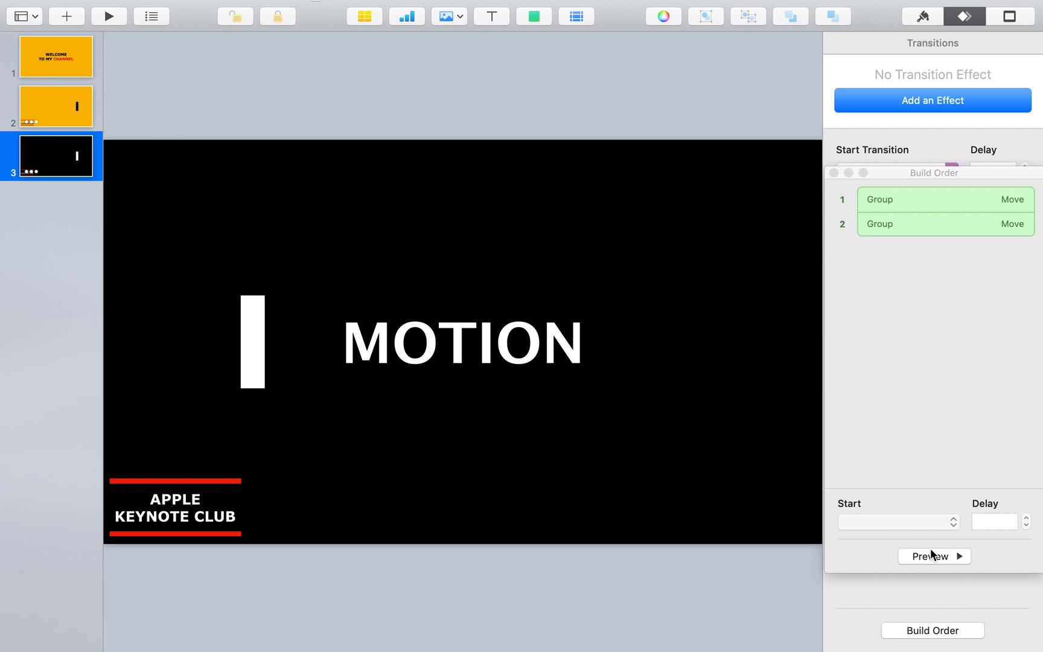
Narrow the white bar on slide 3 from its outer edge to about half its width
left_click(677, 348)
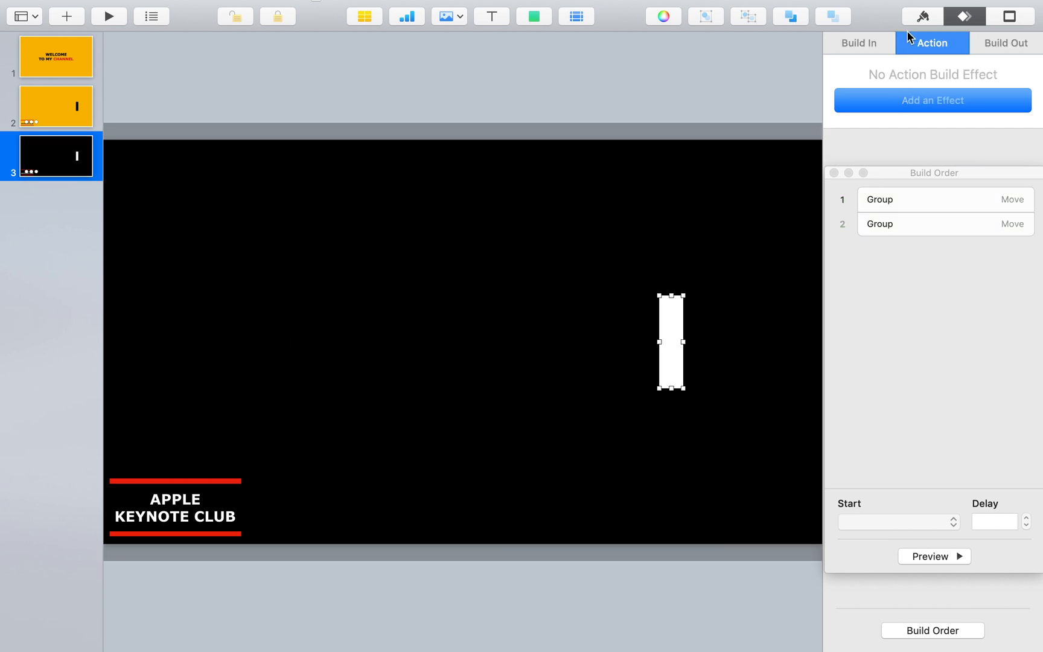
left_click(931, 19)
left_click(996, 43)
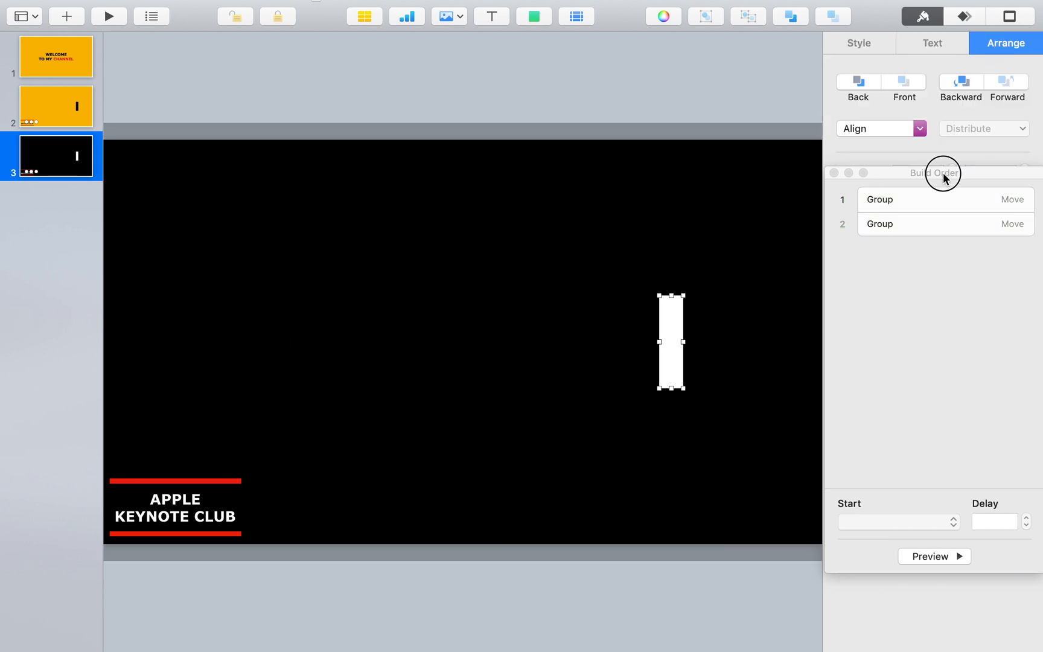
left_click_drag(941, 172, 946, 311)
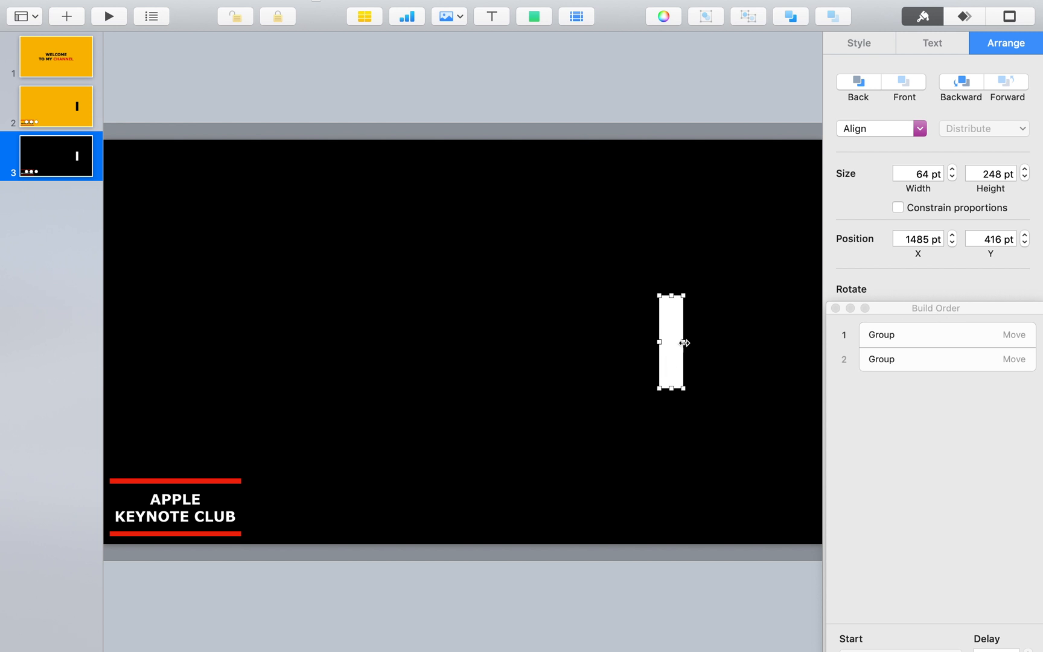
left_click_drag(683, 343, 671, 343)
Narrow the black bar on slide 2 from its outer edge to about half its width
left_click(84, 112)
left_click(679, 349)
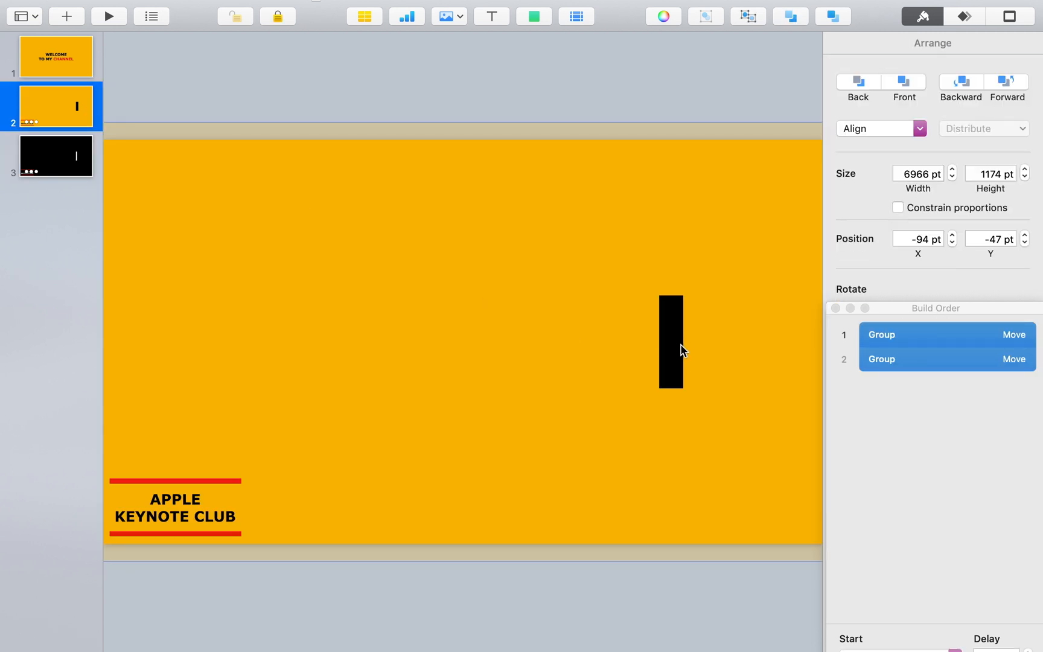
left_click(679, 349)
left_click_drag(685, 343, 671, 348)
Apply a drop shadow to the APPLE KEYNOTE CLUB caption text on slide 2
left_click(179, 515)
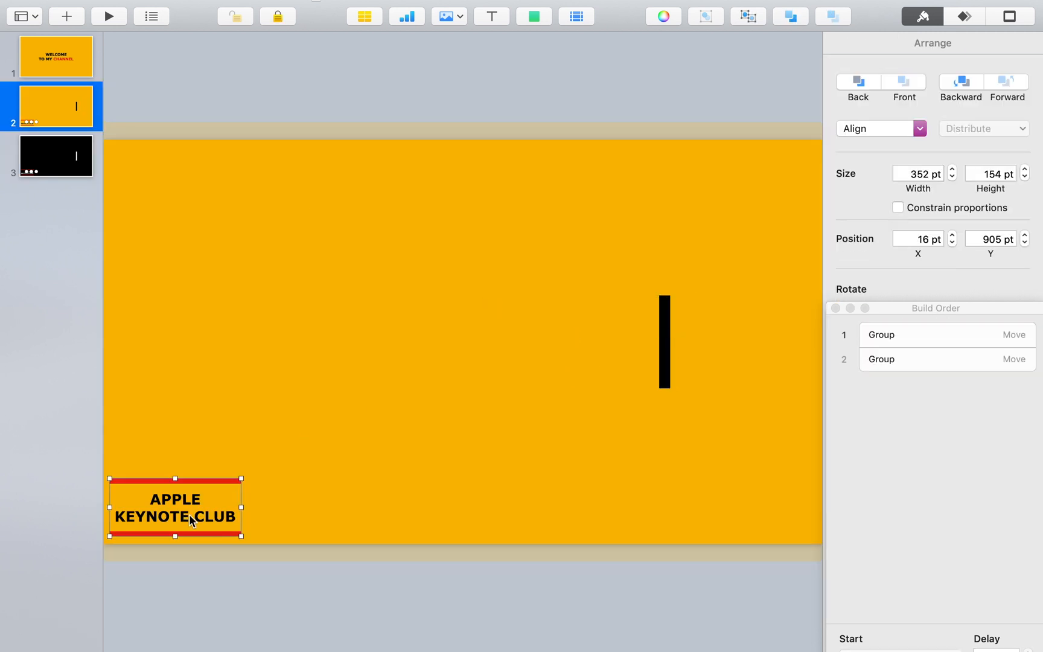
left_click(195, 516)
left_click(885, 48)
left_click(874, 382)
left_click(878, 396)
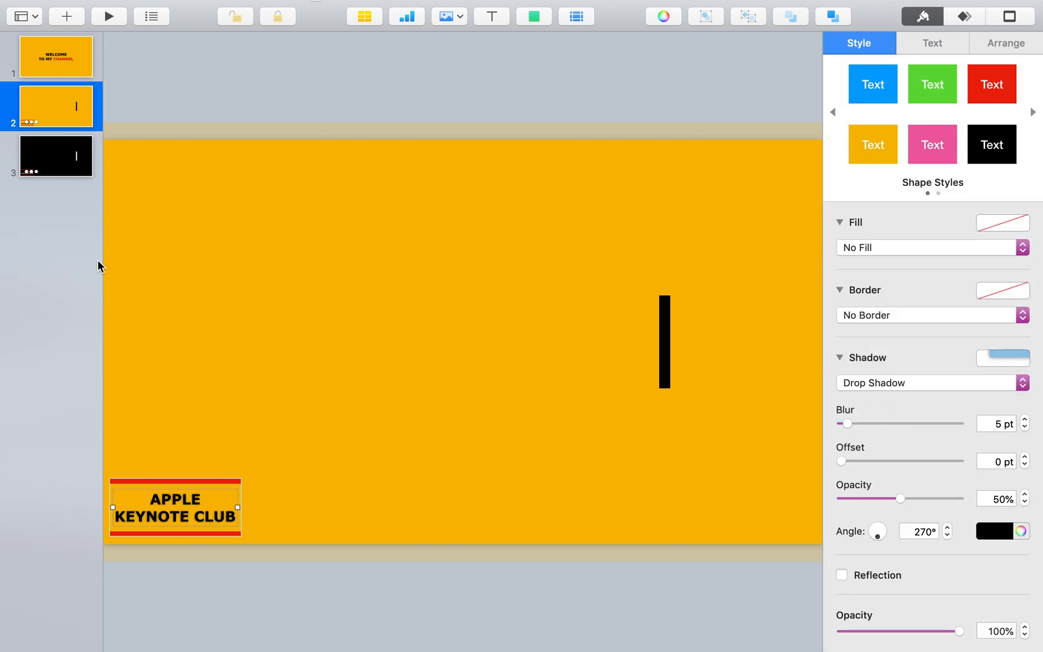
Apply a white drop shadow to the APPLE KEYNOTE CLUB caption text on slide 3
left_click(68, 159)
left_click(175, 502)
left_click(884, 380)
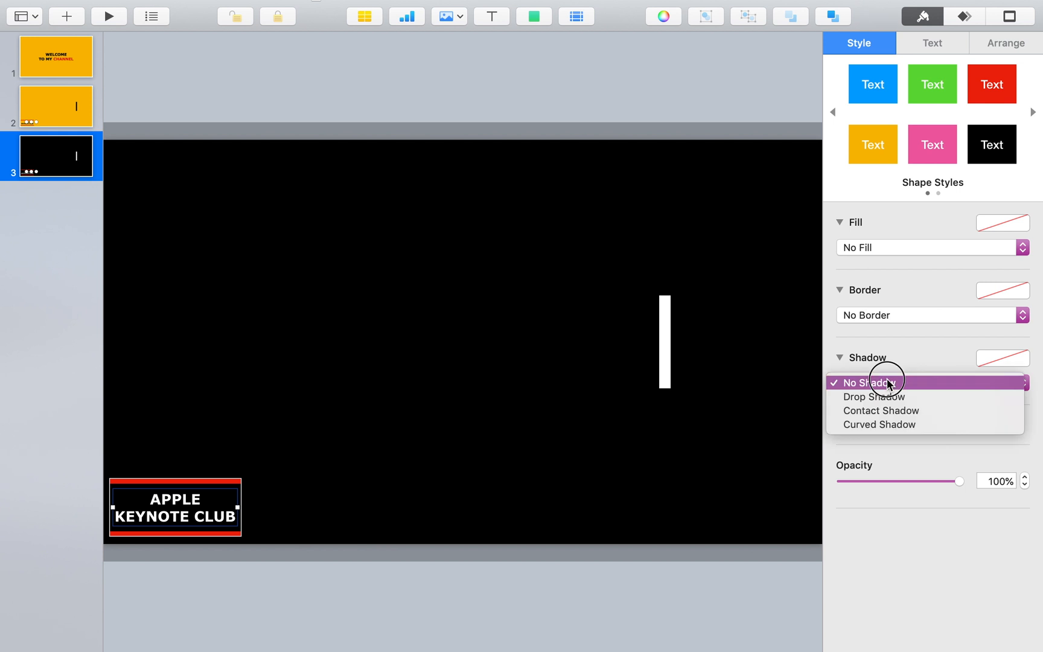
left_click(880, 396)
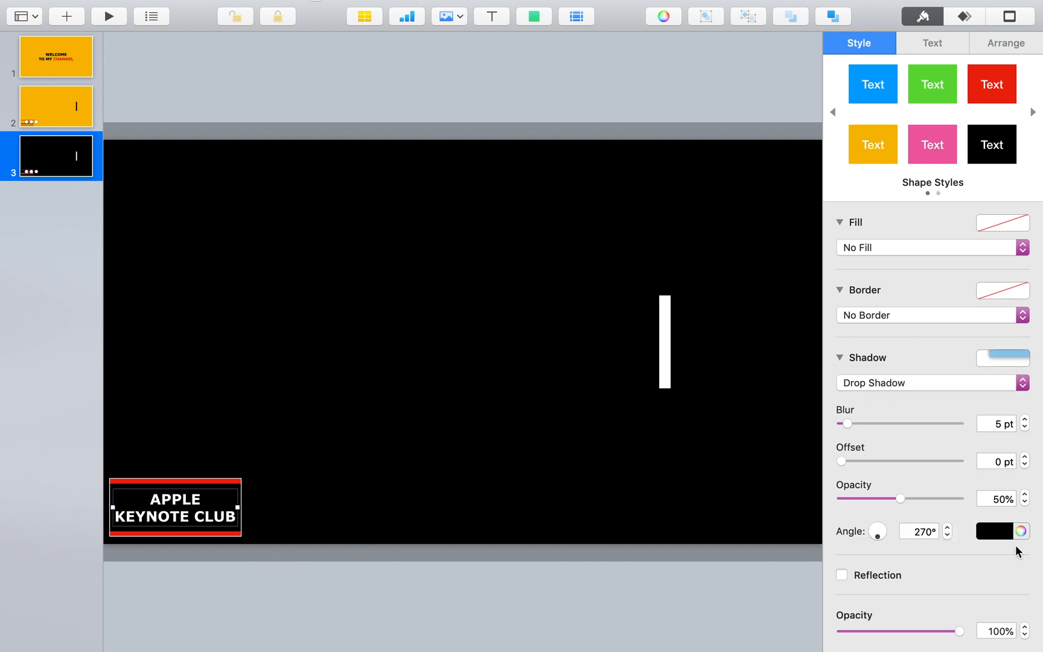
left_click(993, 531)
left_click(856, 494)
left_click(382, 606)
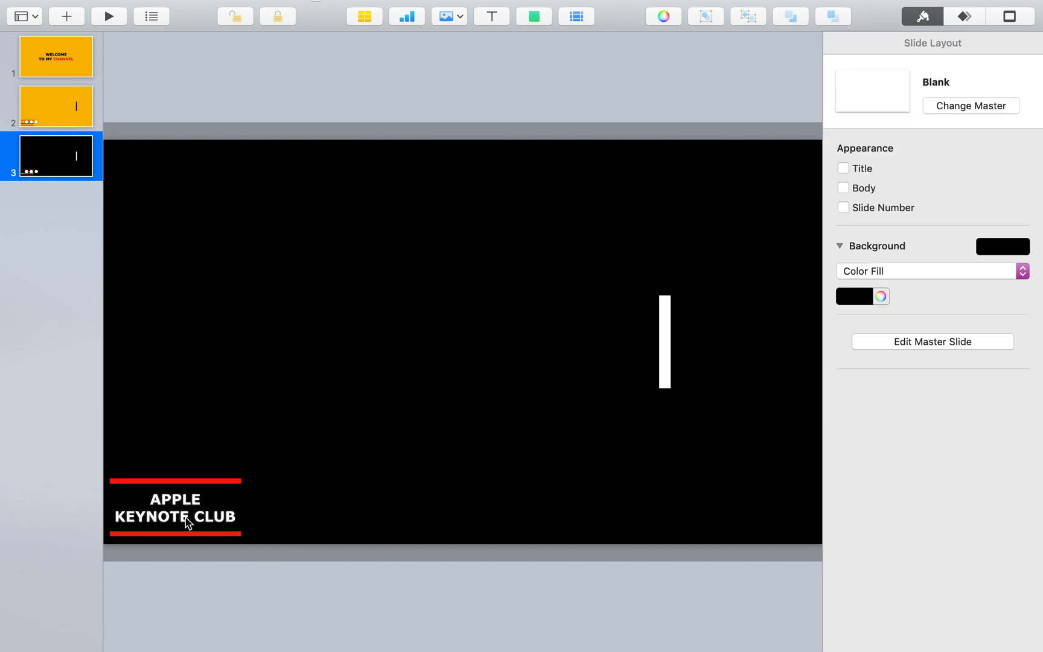
Duplicate slide 3 and bring the MOTION text in front of all other objects on the copy
left_click(181, 522)
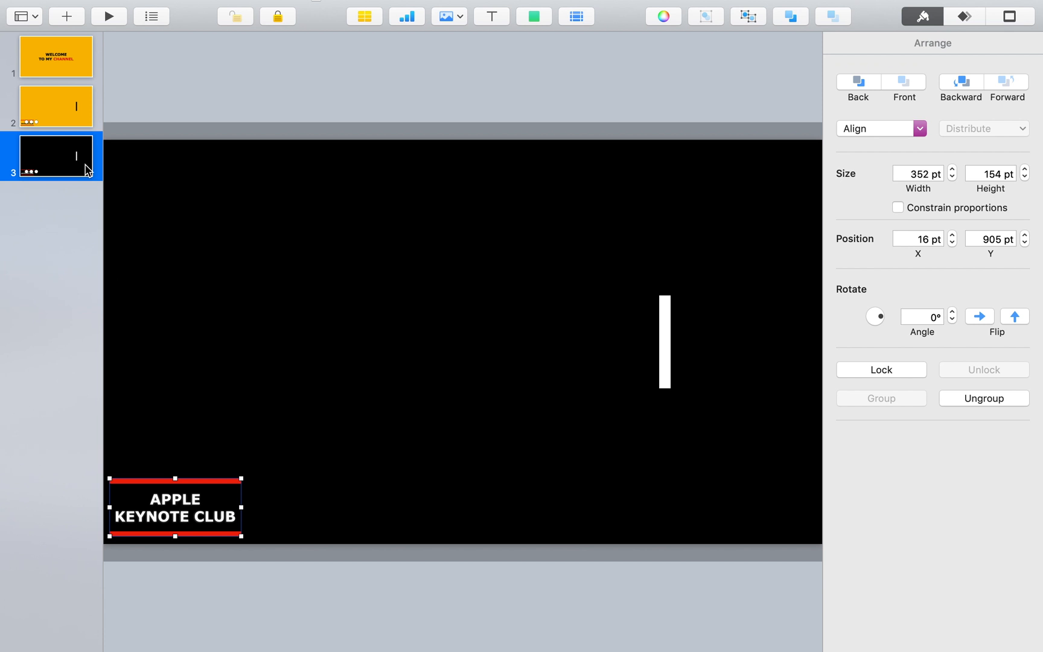
left_click(69, 156)
left_click_drag(65, 216, 68, 217)
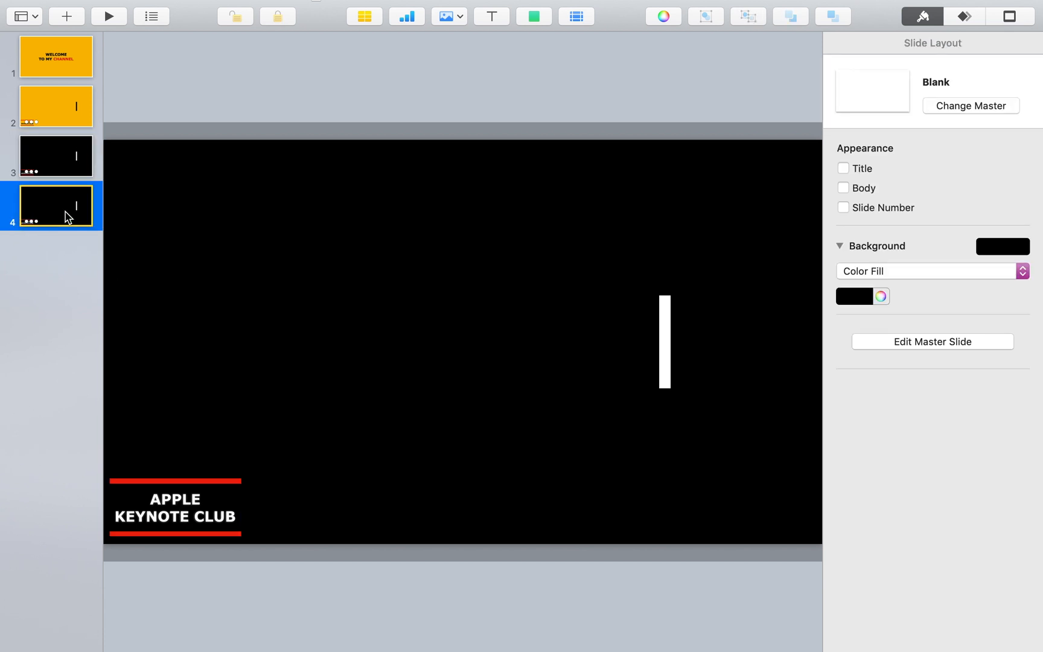
left_click(152, 16)
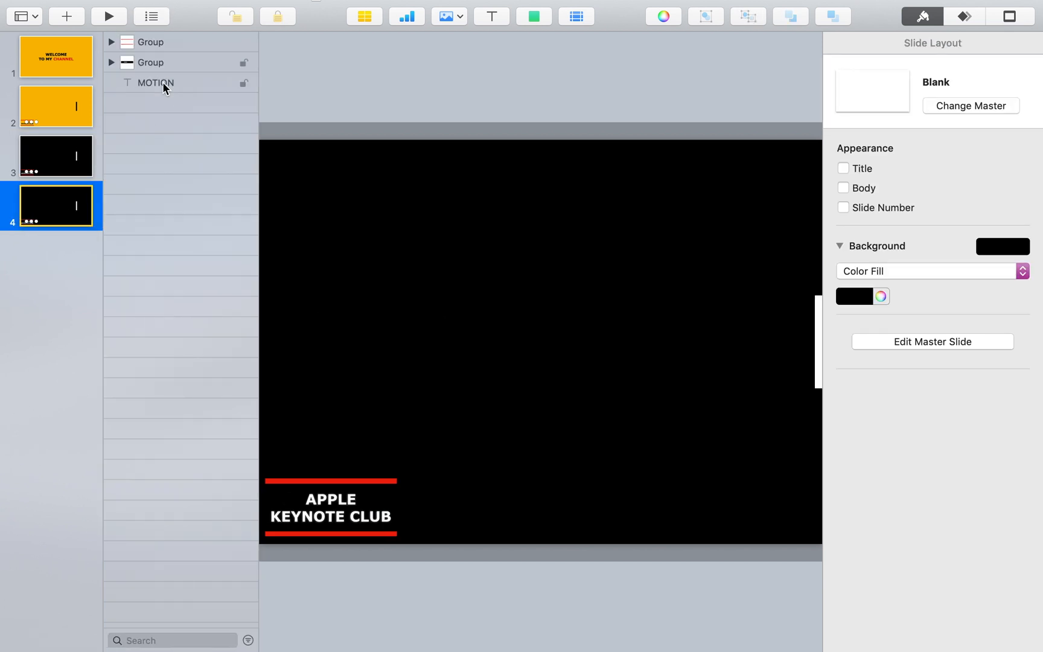
left_click(163, 88)
left_click_drag(163, 88, 154, 37)
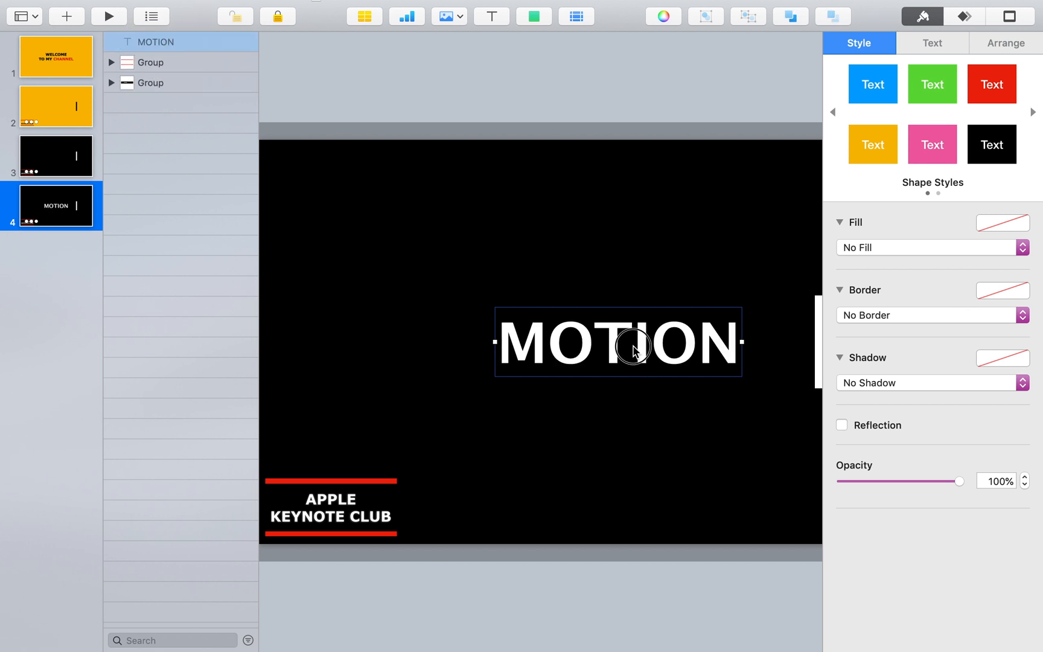